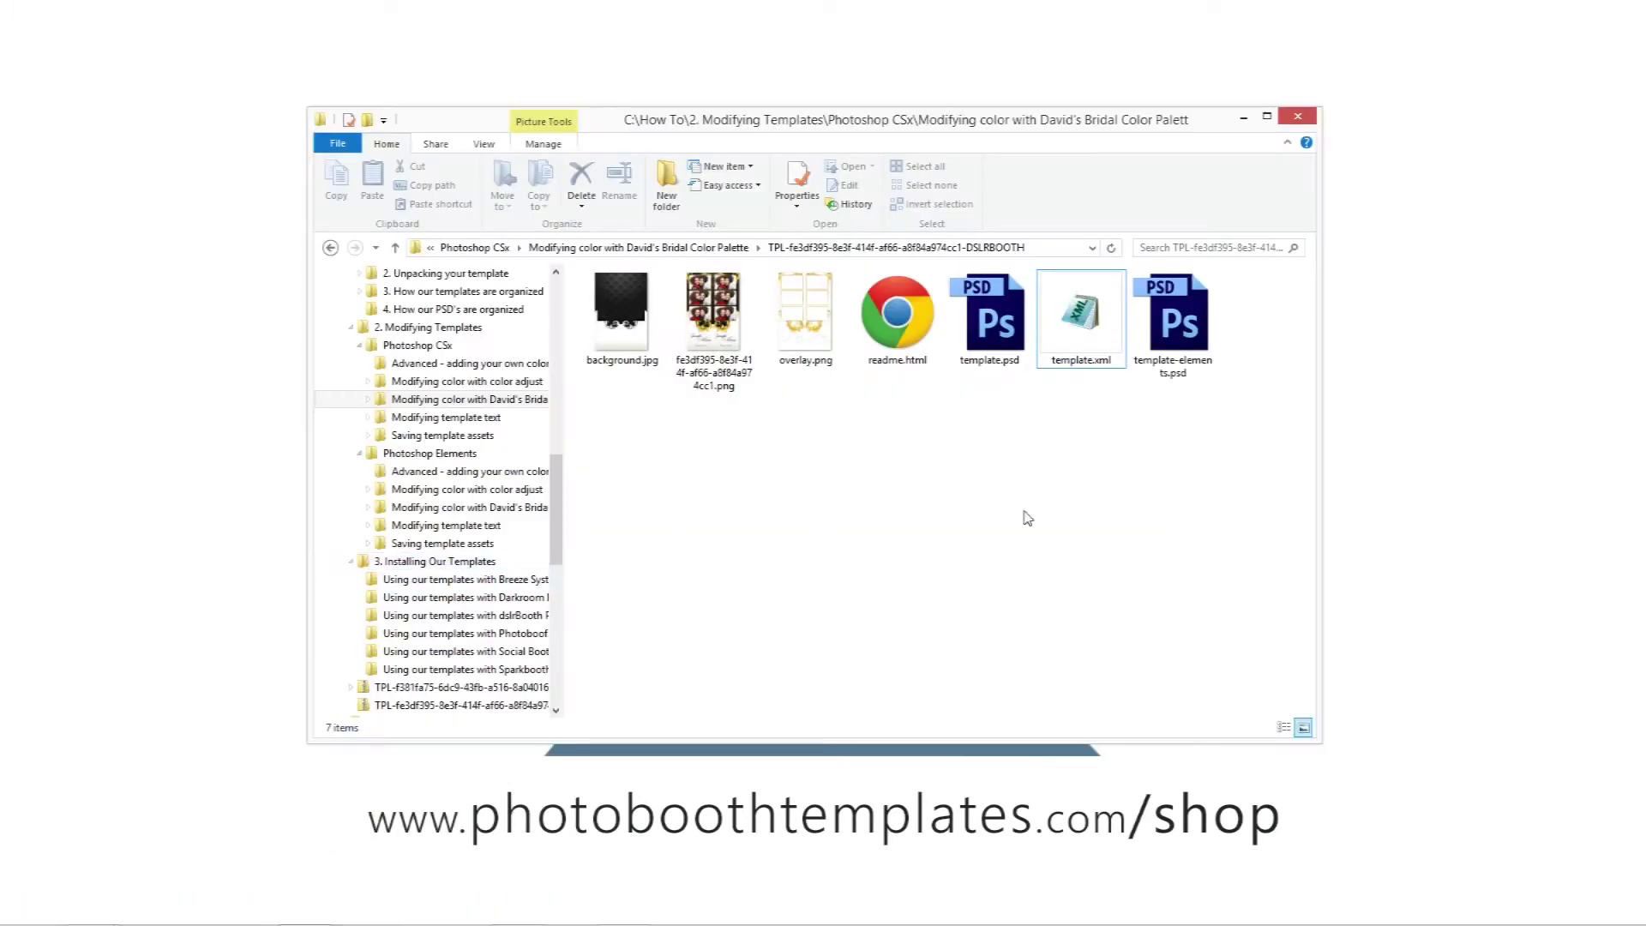
Step: Open template.psd from the DSLRBOOTH template folder in Photoshop
left_click(1006, 340)
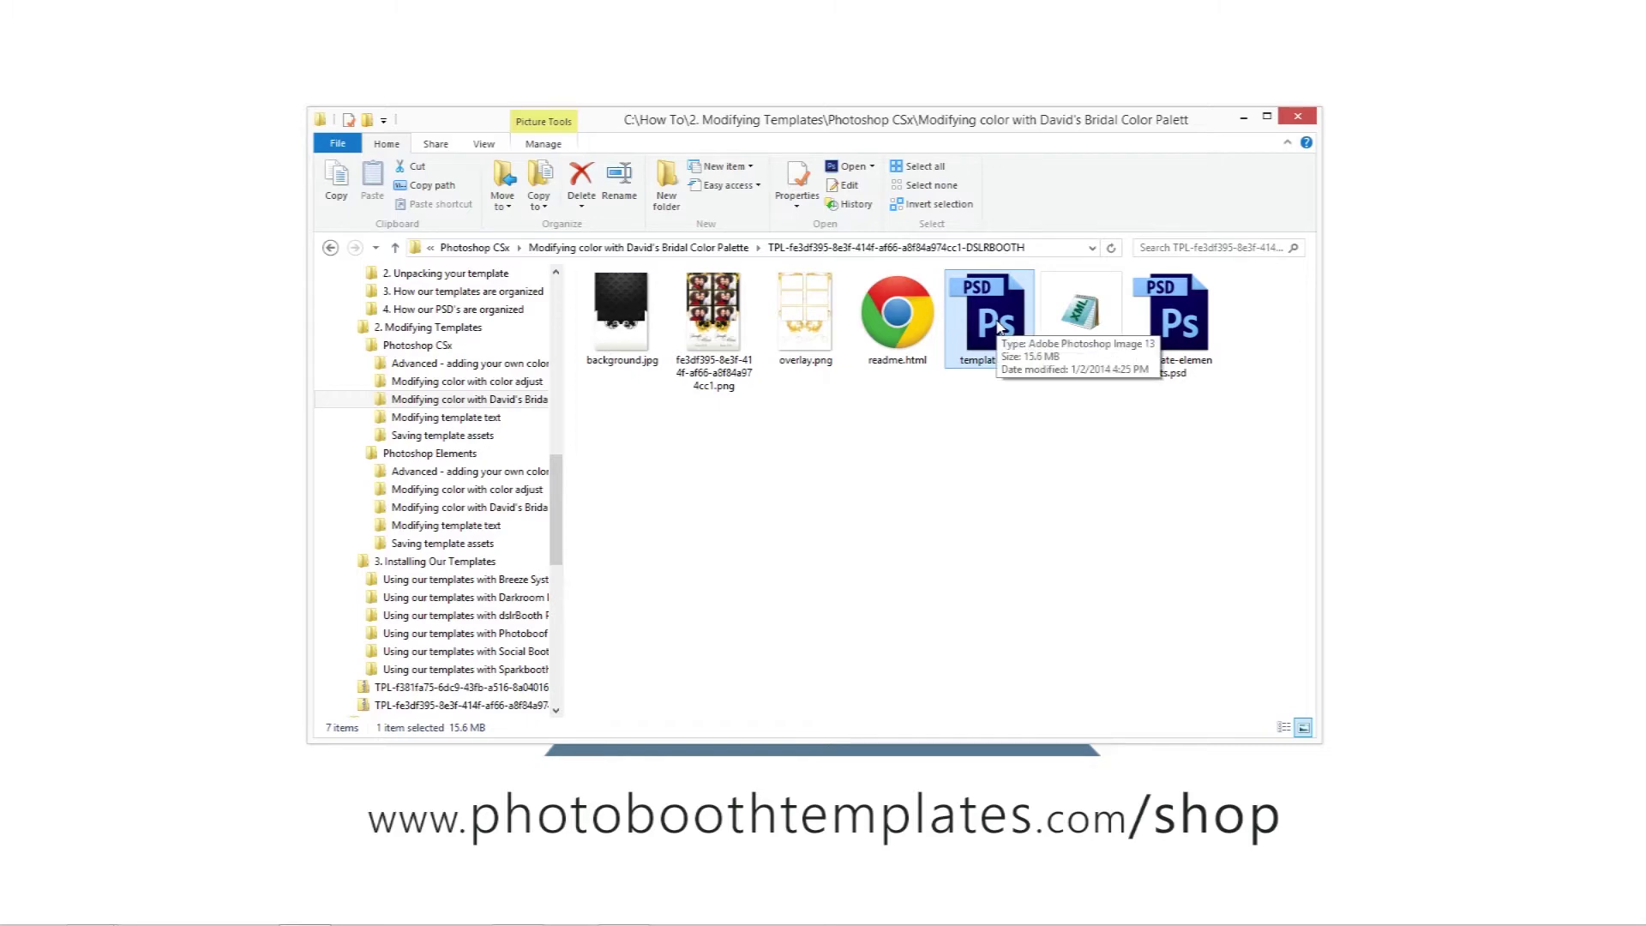
double_click(997, 324)
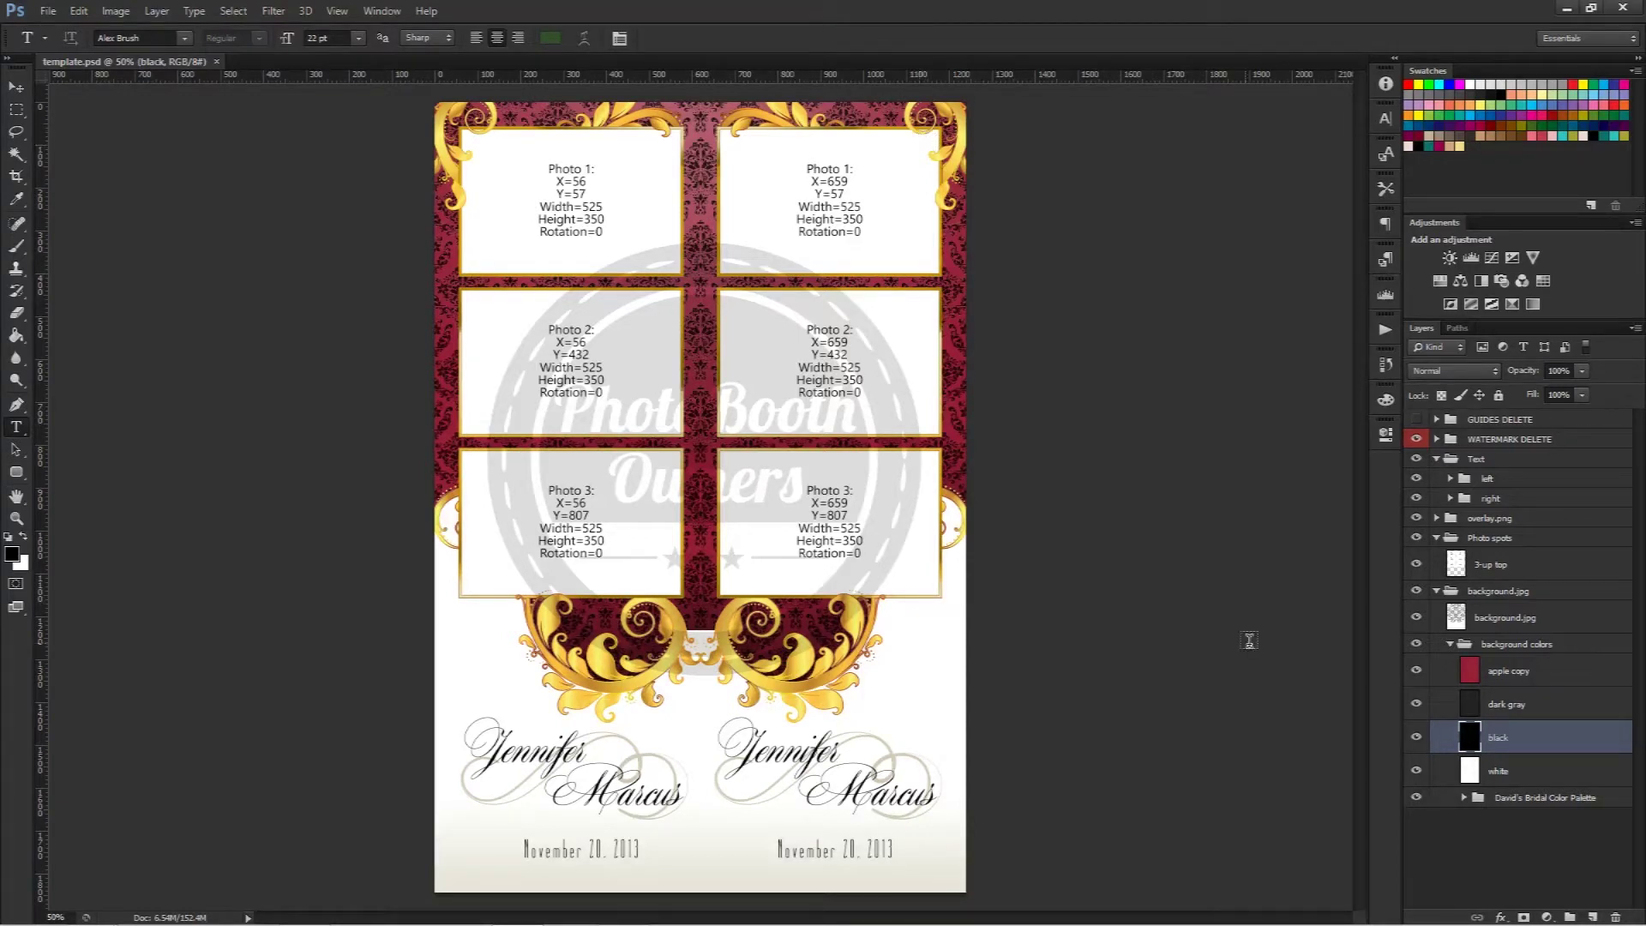
Step: Hide the red apple copy colour layer, then select the background.jpg, background colors and palette groups
left_click(1416, 671)
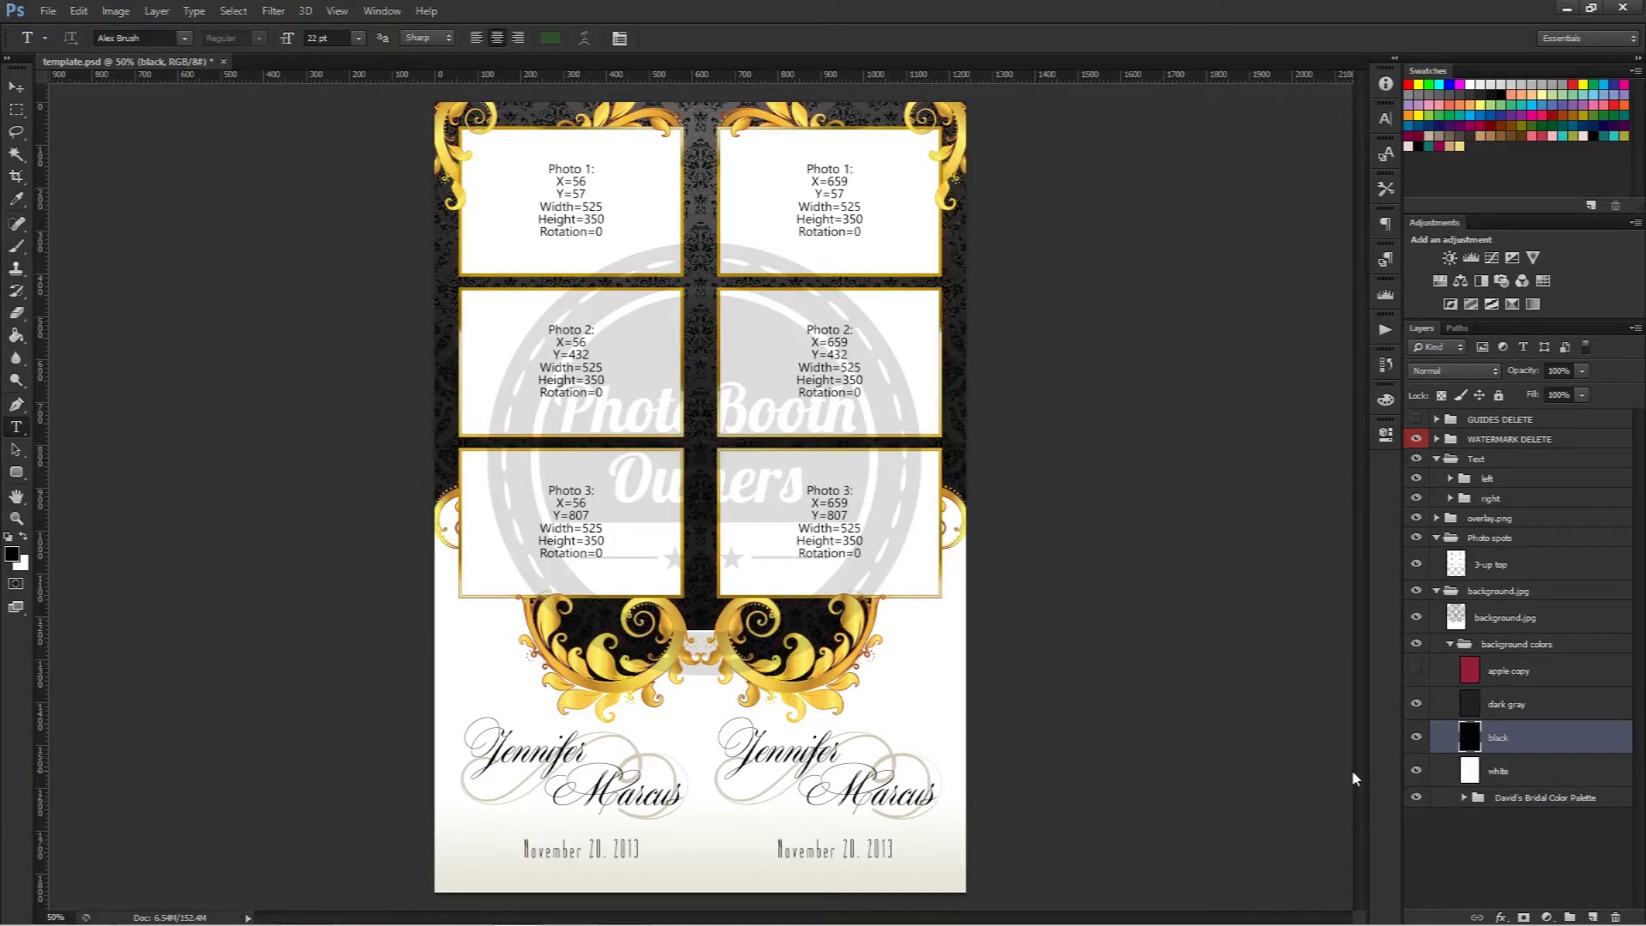
left_click(1447, 801)
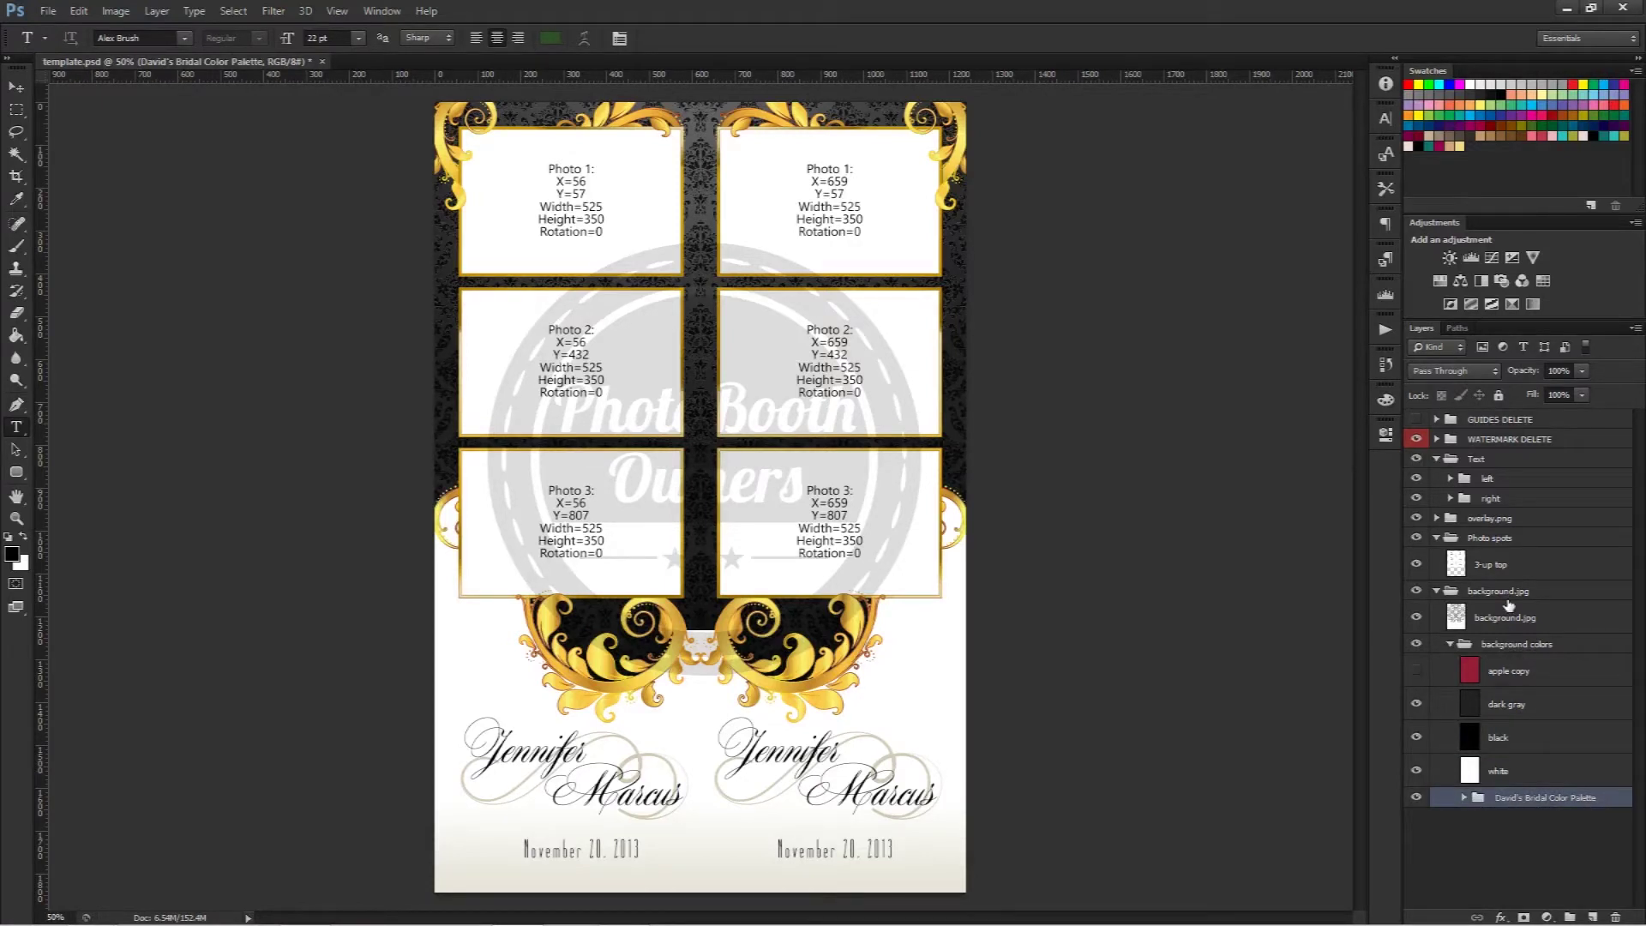
left_click(1441, 594)
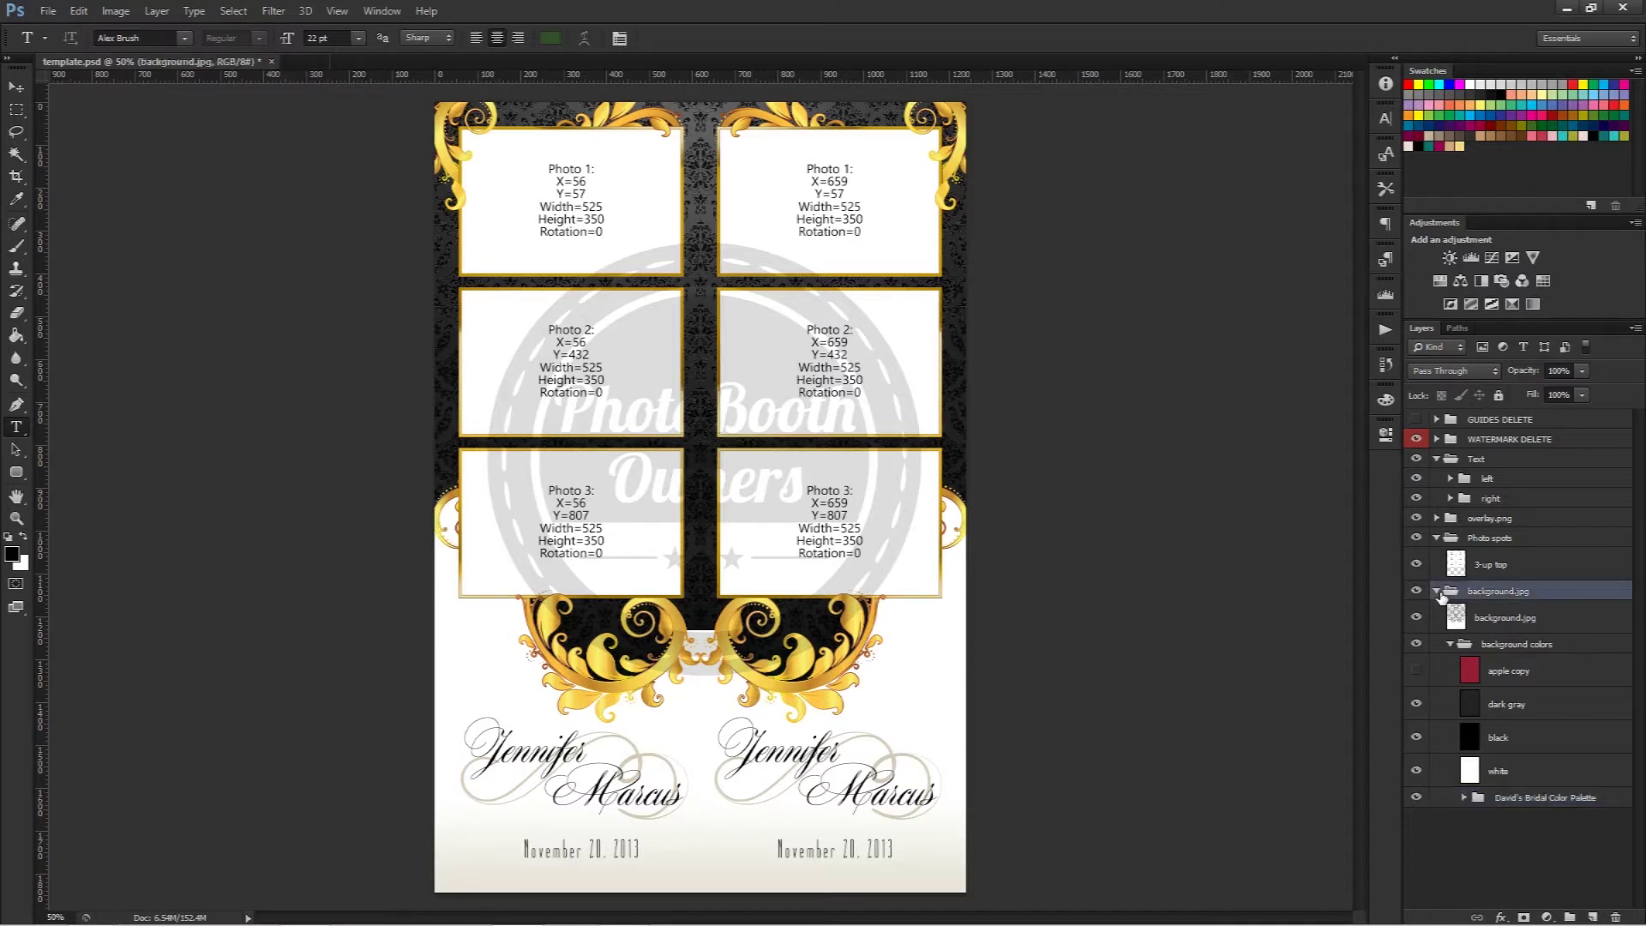
left_click(1438, 592)
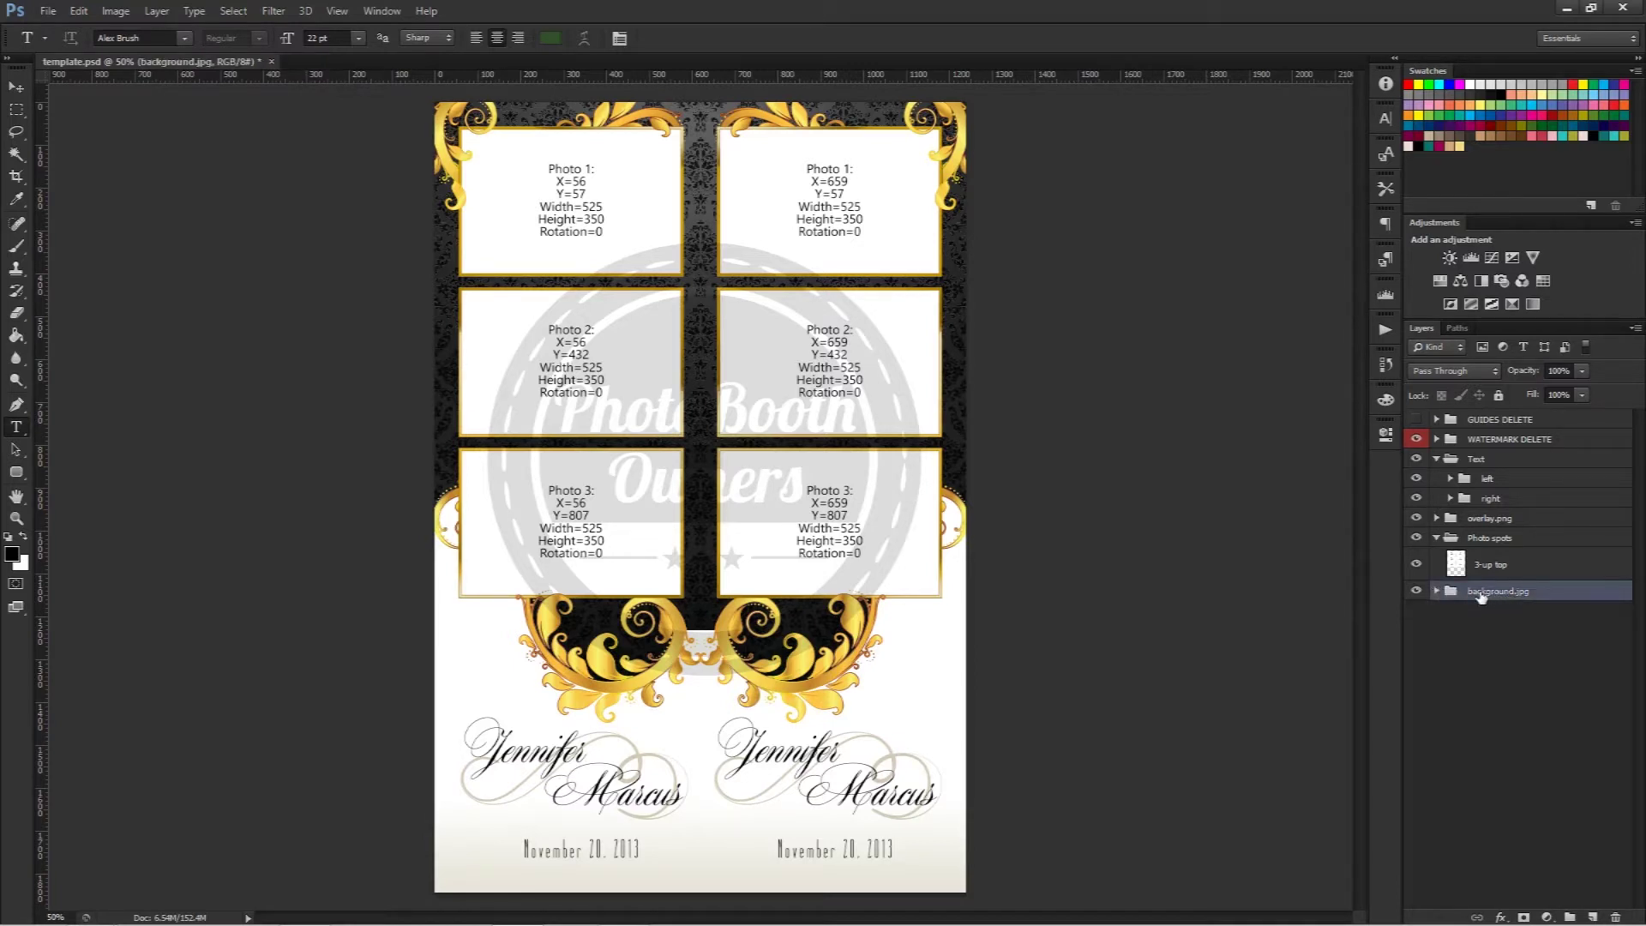
left_click(1437, 591)
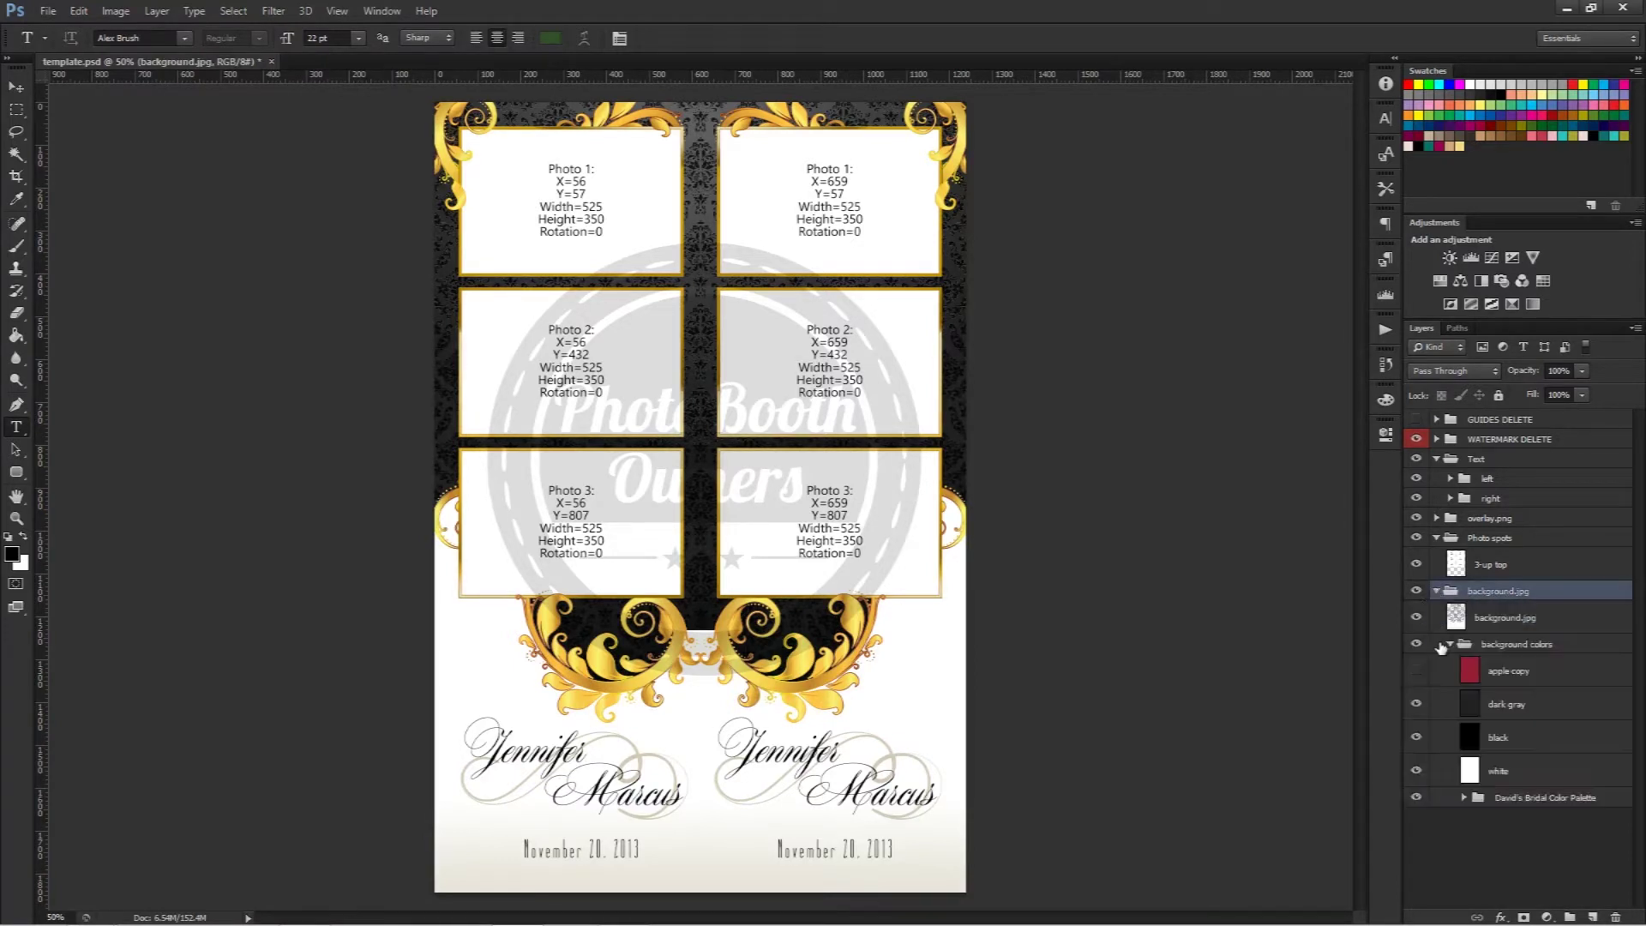
left_click(1502, 649)
left_click(1471, 806)
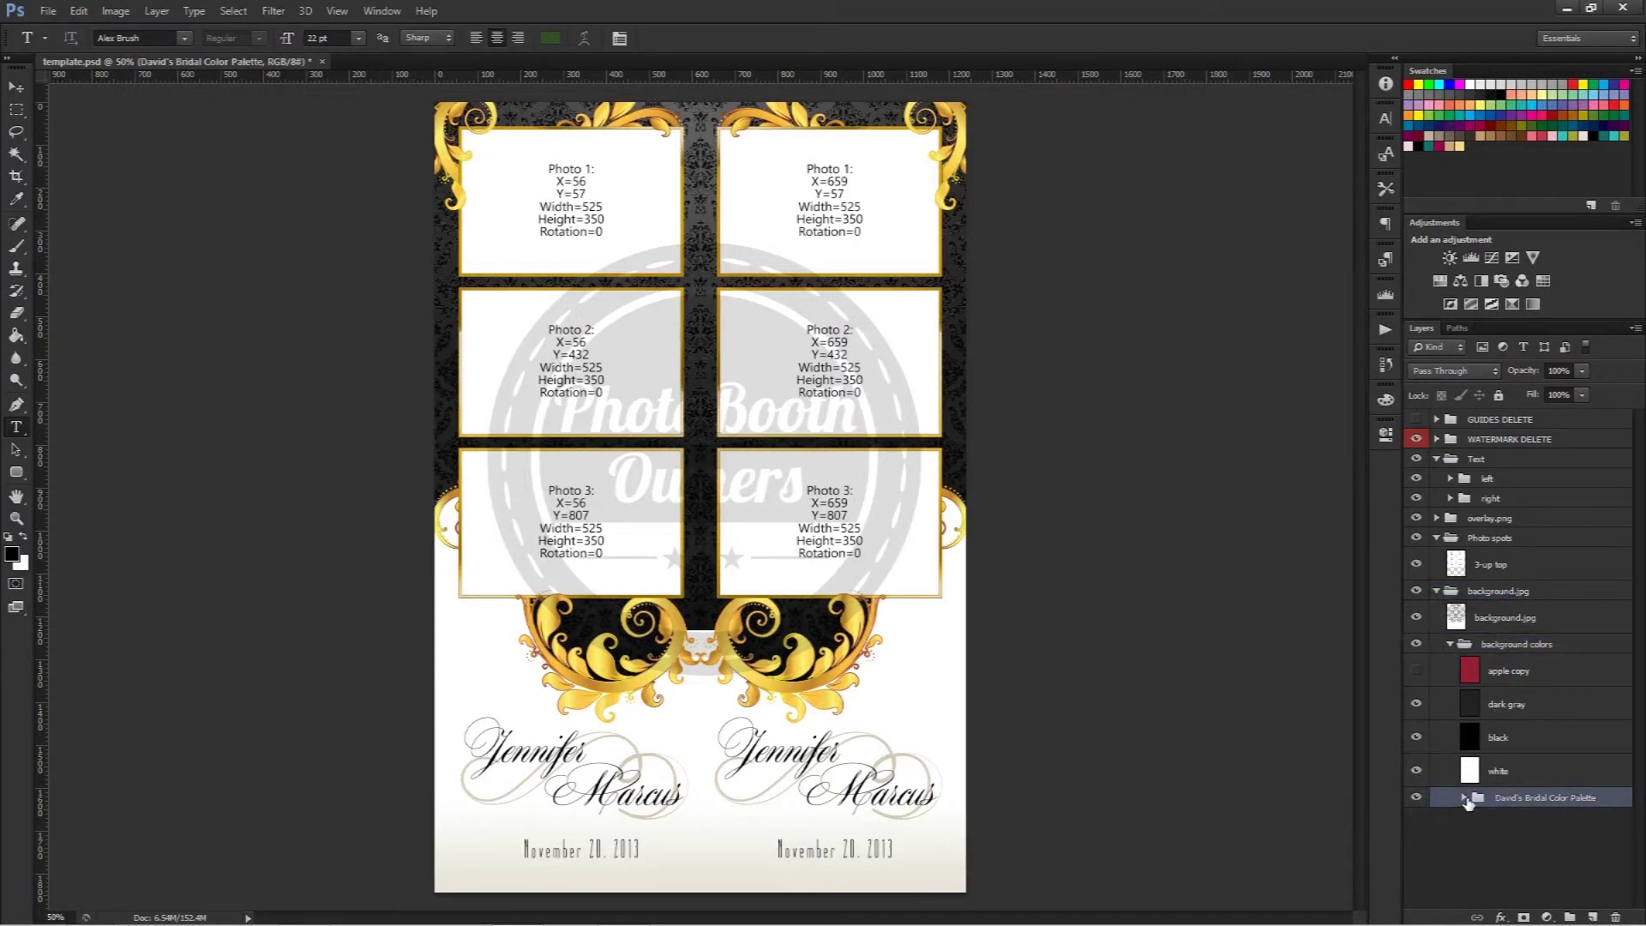
Step: Expand the David's Bridal Color Palette group and hide its colour layers via the eye column
left_click(1465, 798)
scroll(1520, 674, "down", 3)
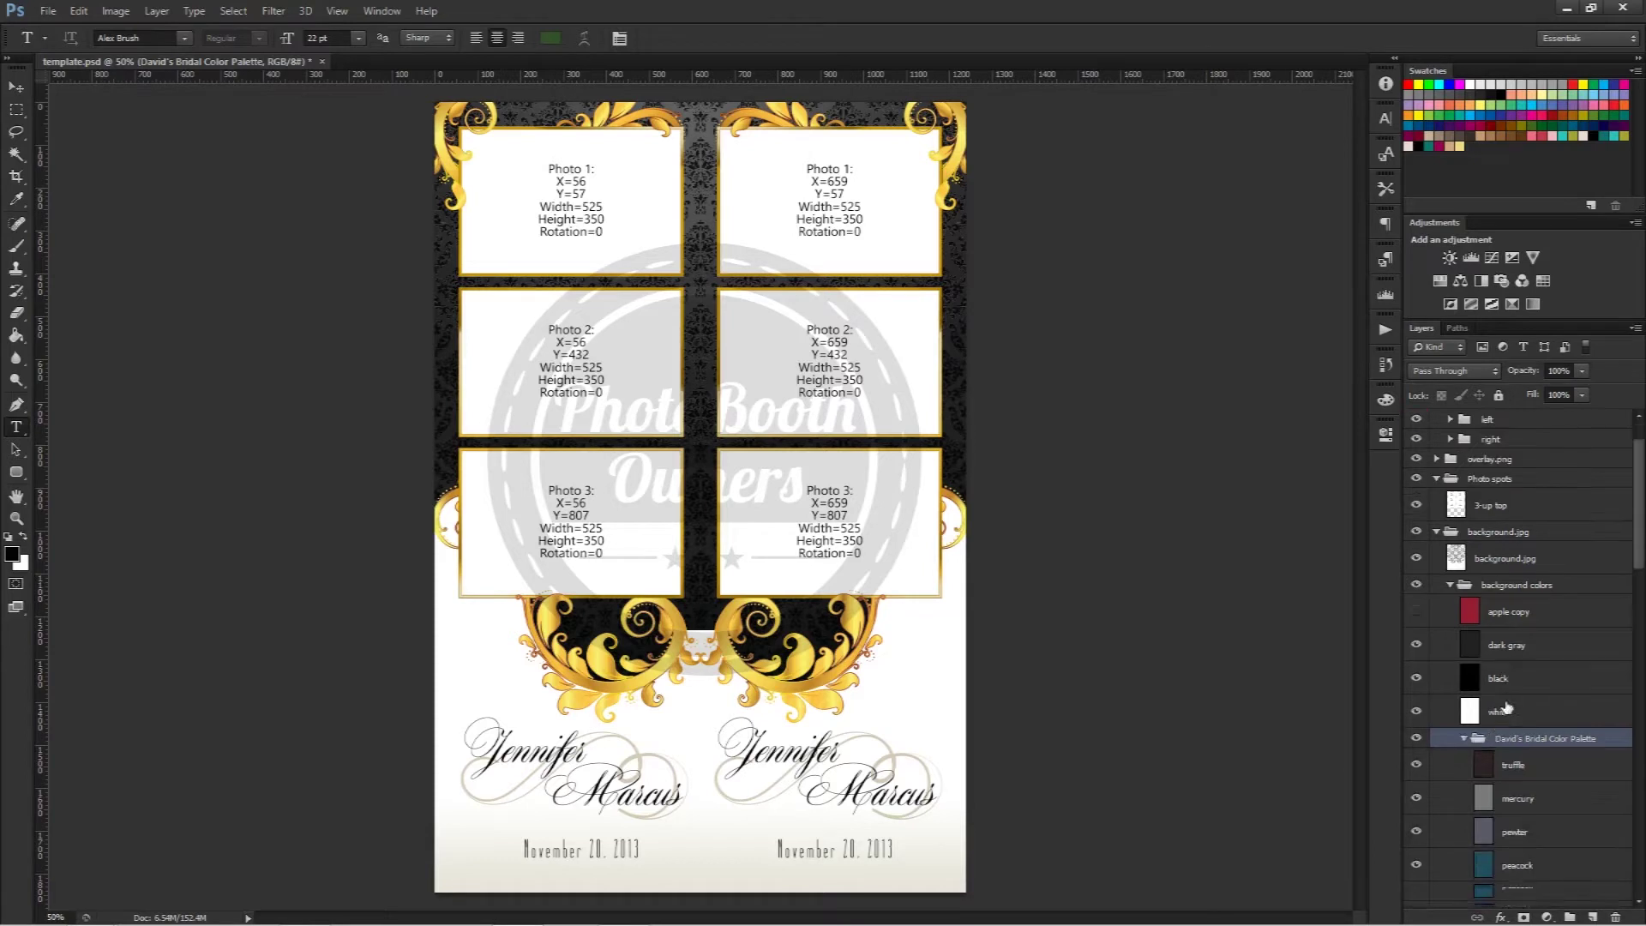
scroll(1521, 675, "down", 3)
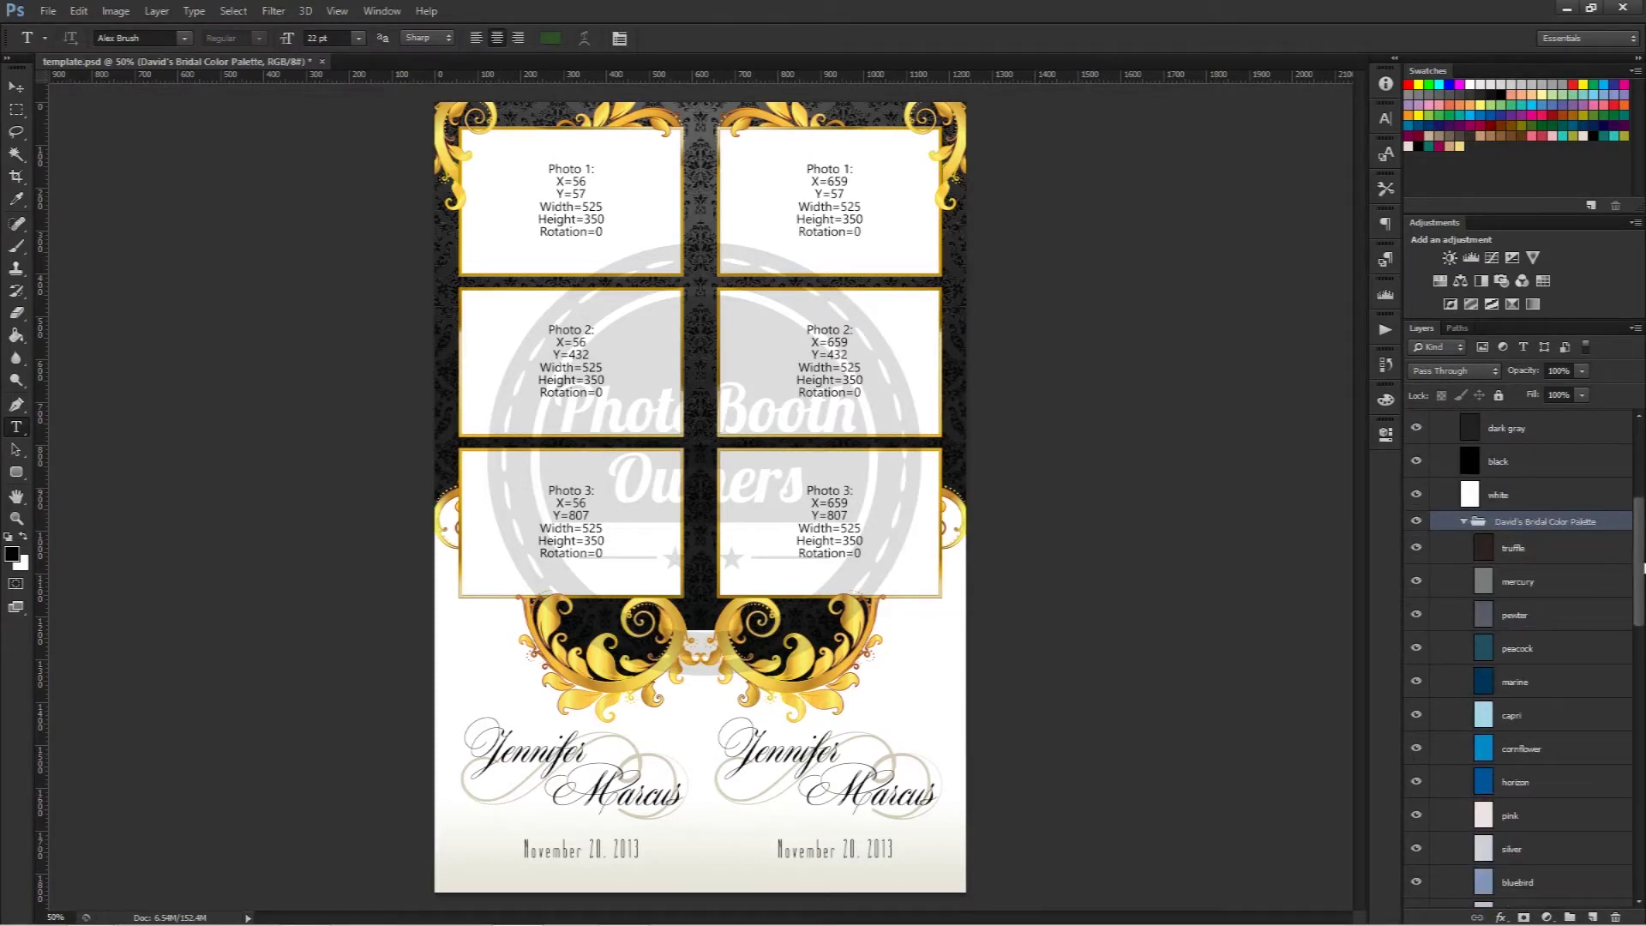
left_click_drag(1644, 567, 1636, 825)
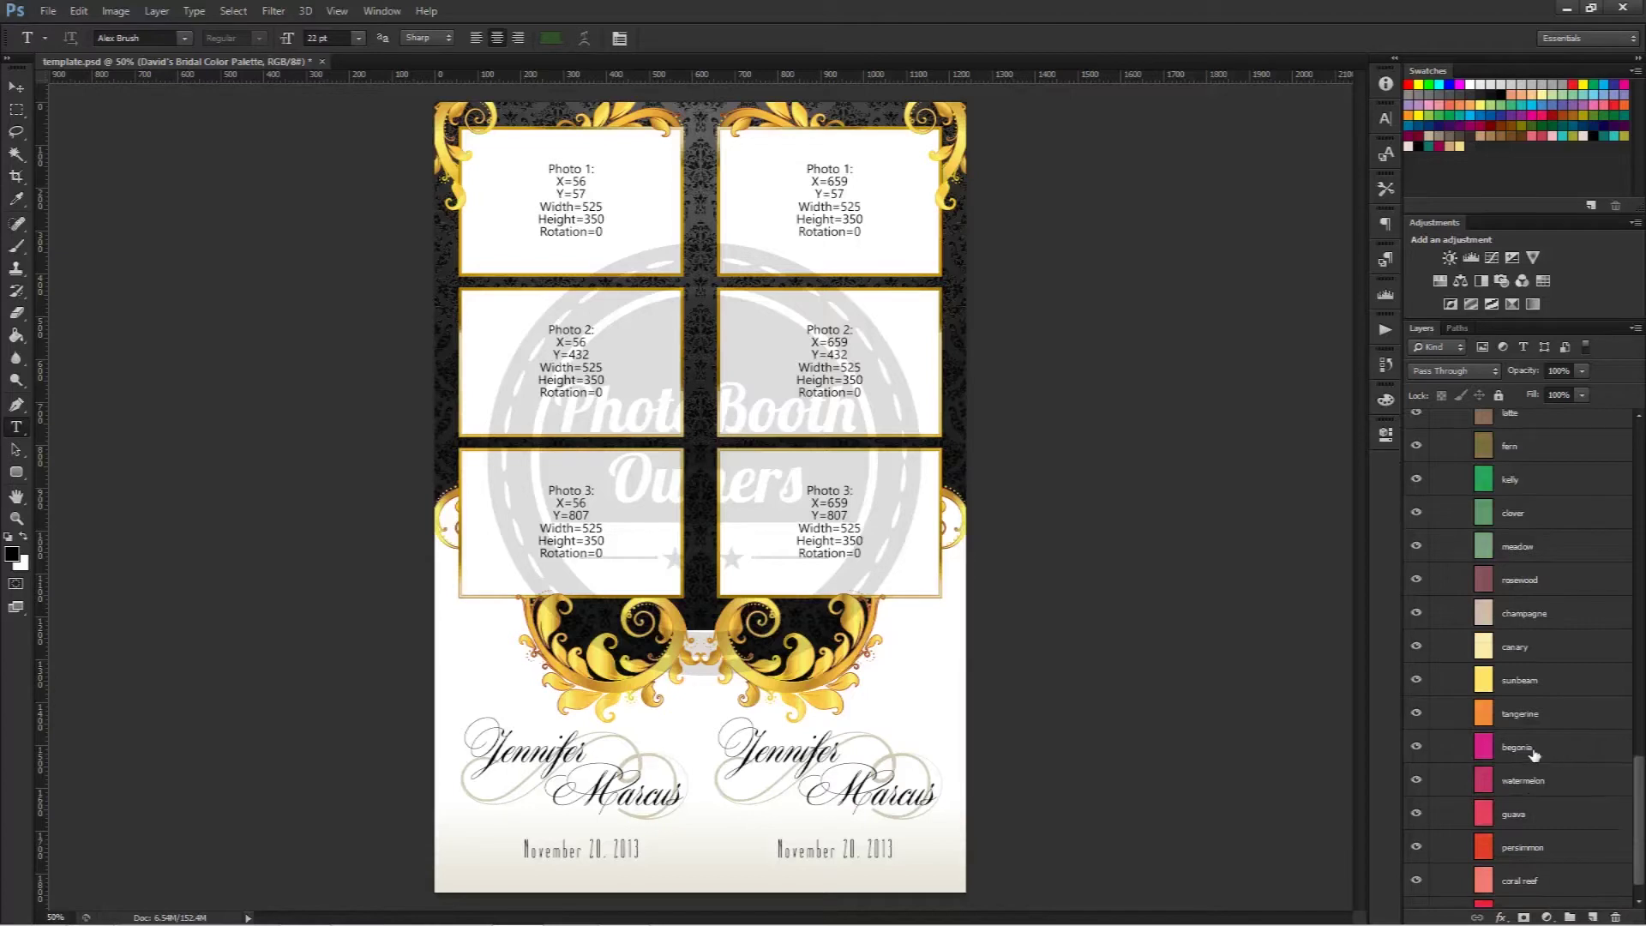
left_click_drag(1415, 718, 1415, 410)
scroll(1415, 718, "up", 8)
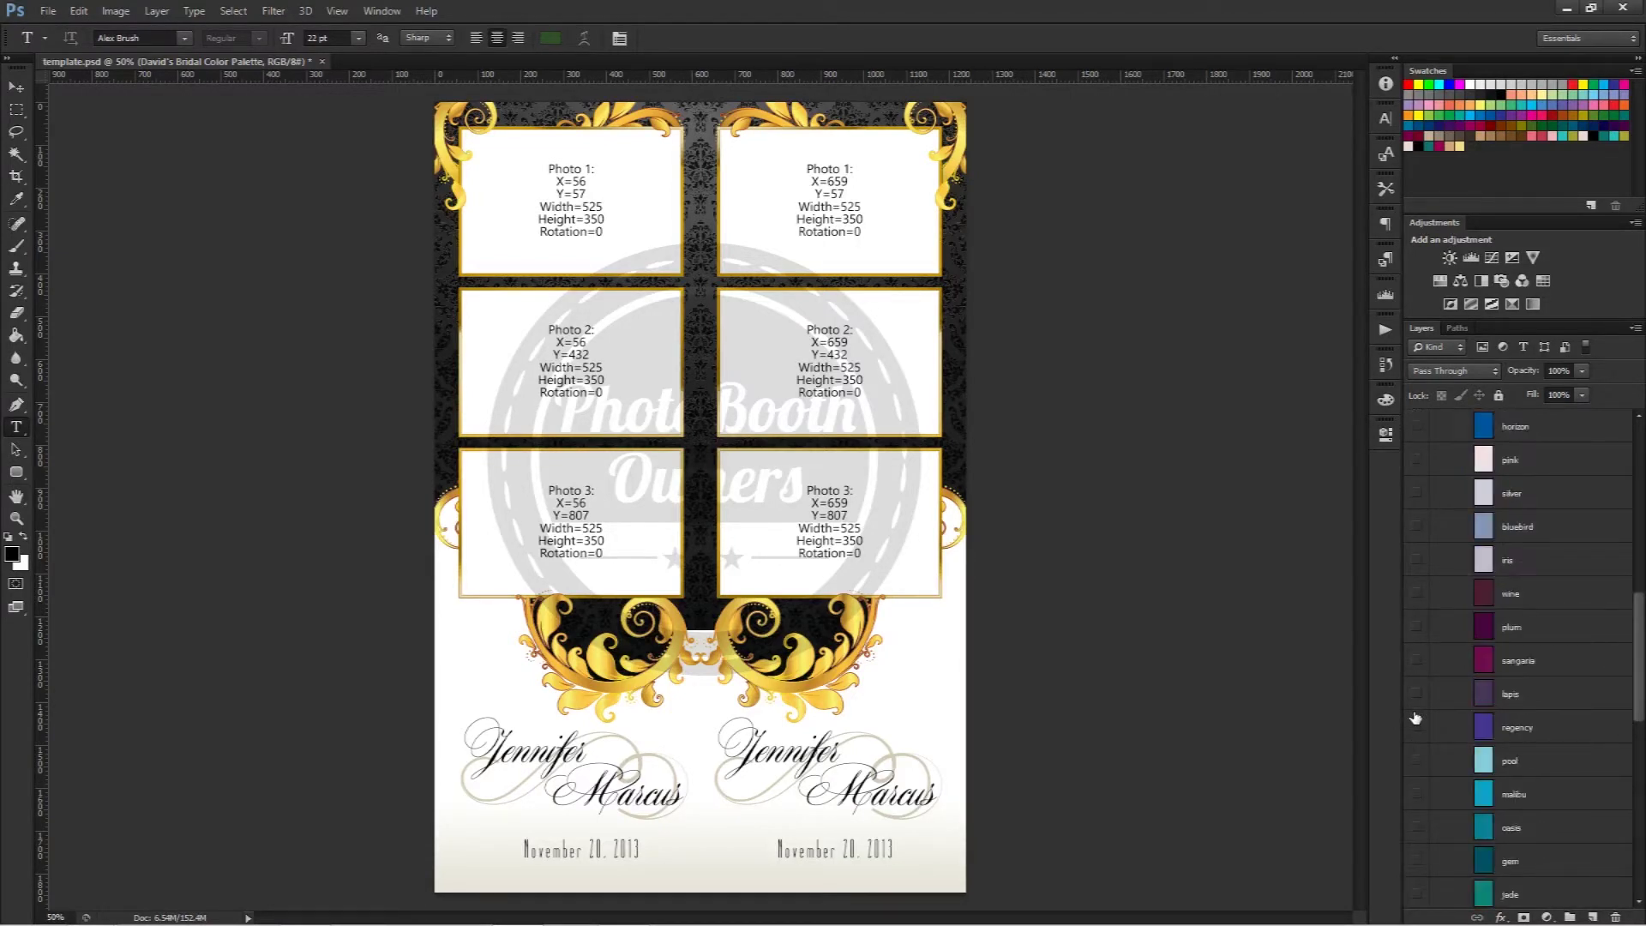
scroll(1415, 718, "up", 10)
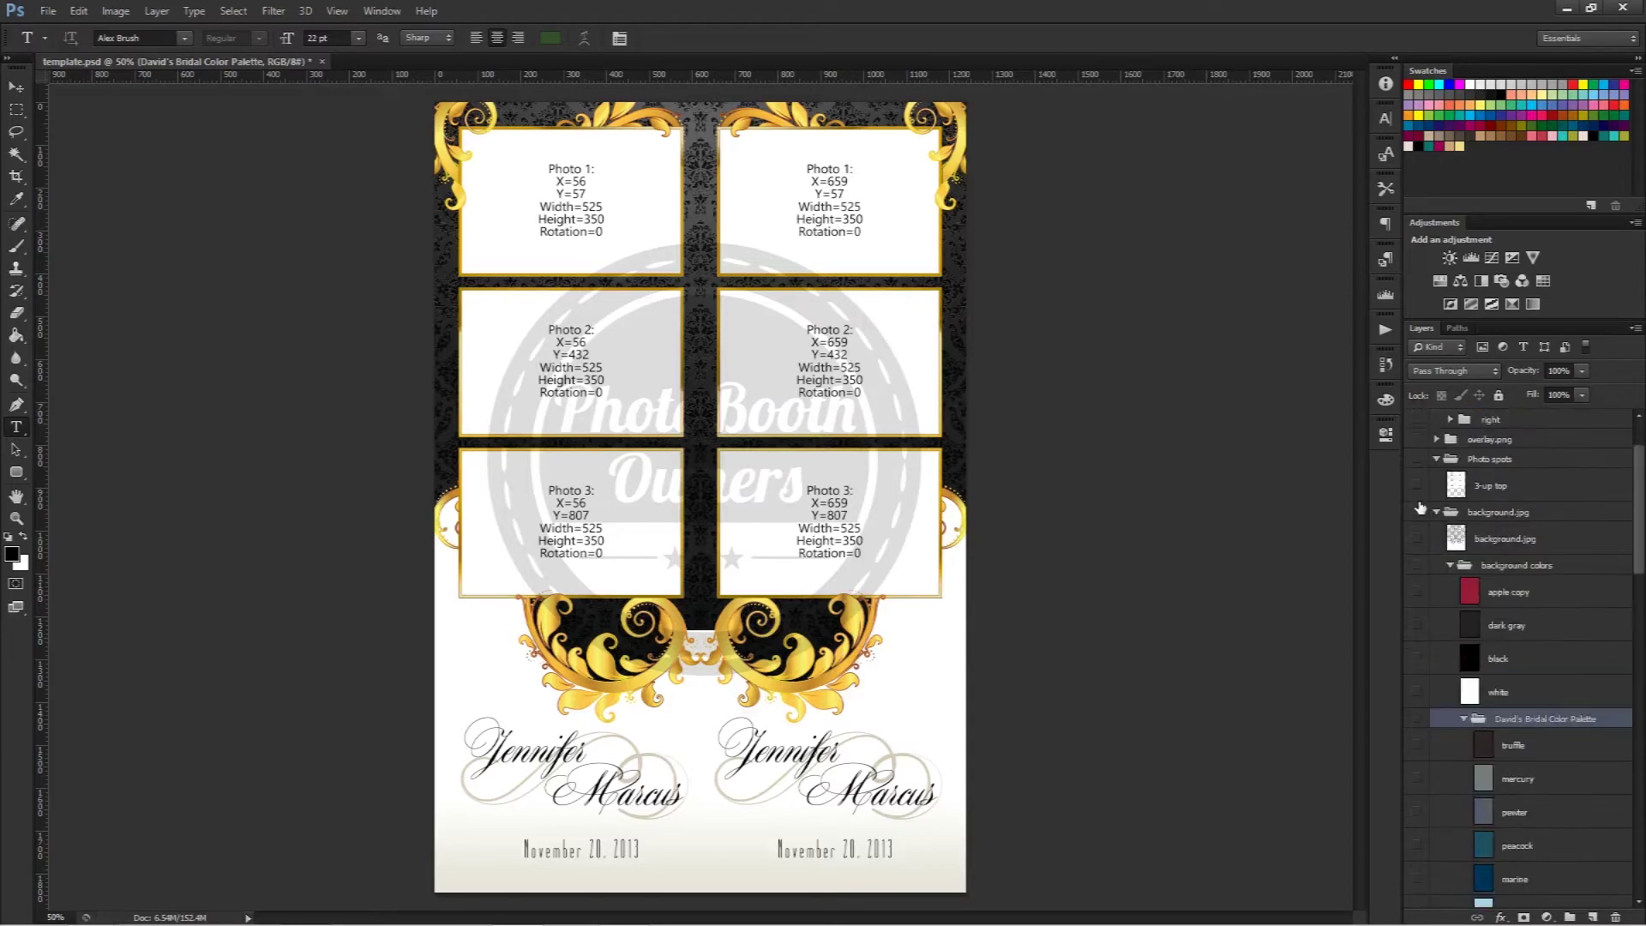
Step: Show background.jpg and background colors, keep apple copy hidden, and show the palette for pink
left_click(1417, 581)
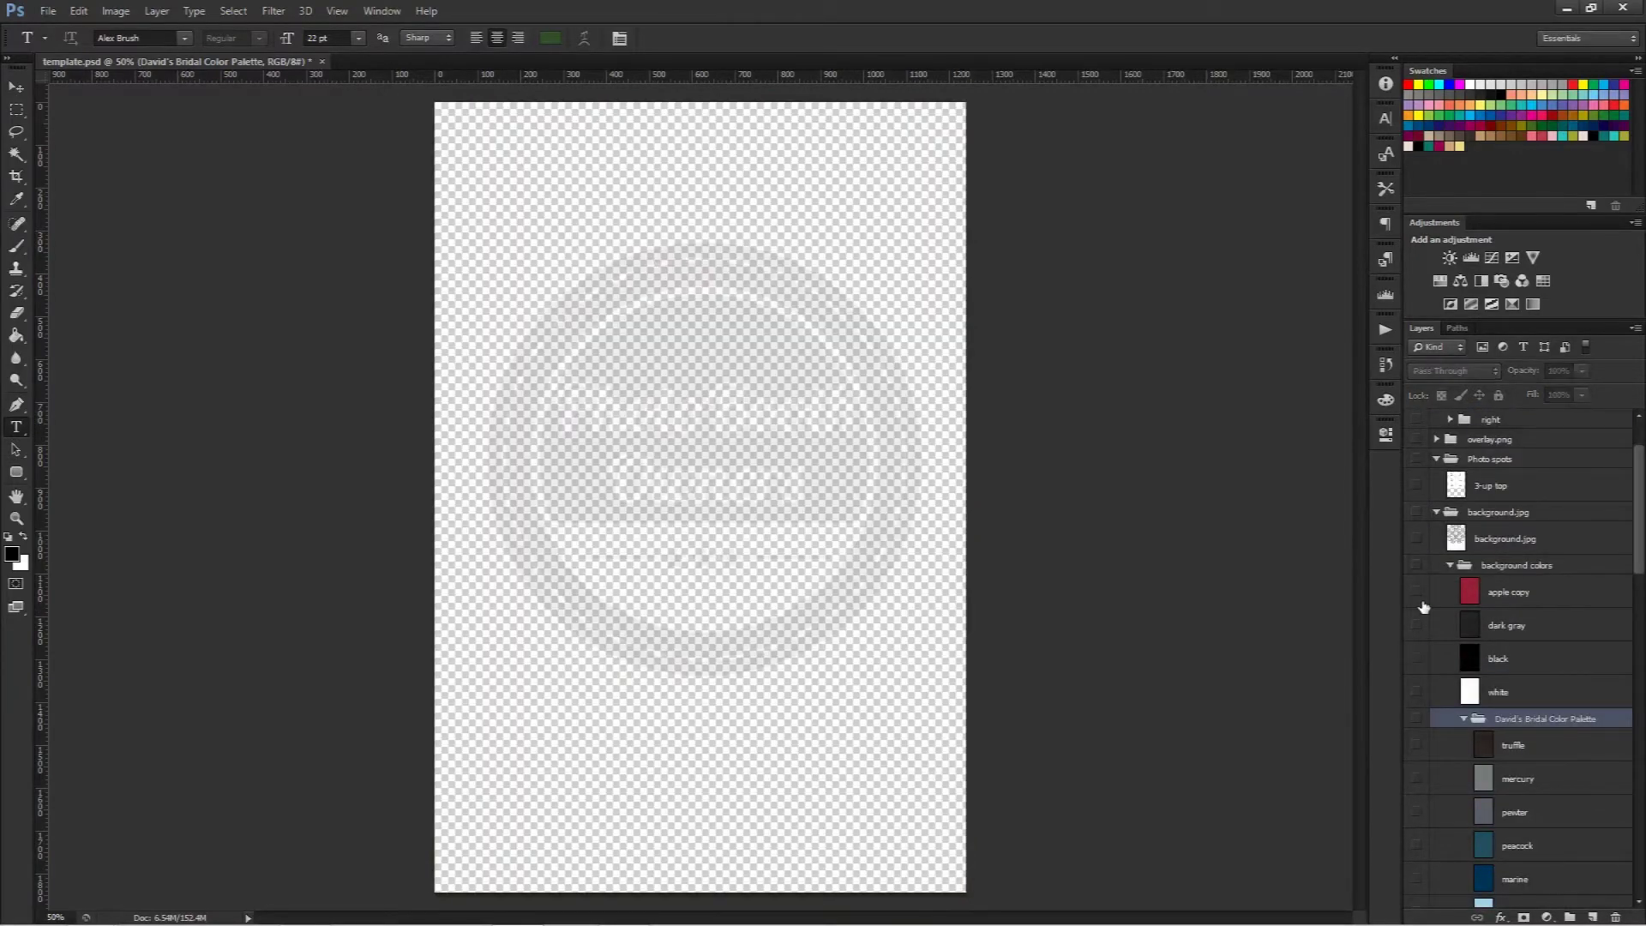
scroll(1417, 574, "up", 1)
left_click(1417, 531)
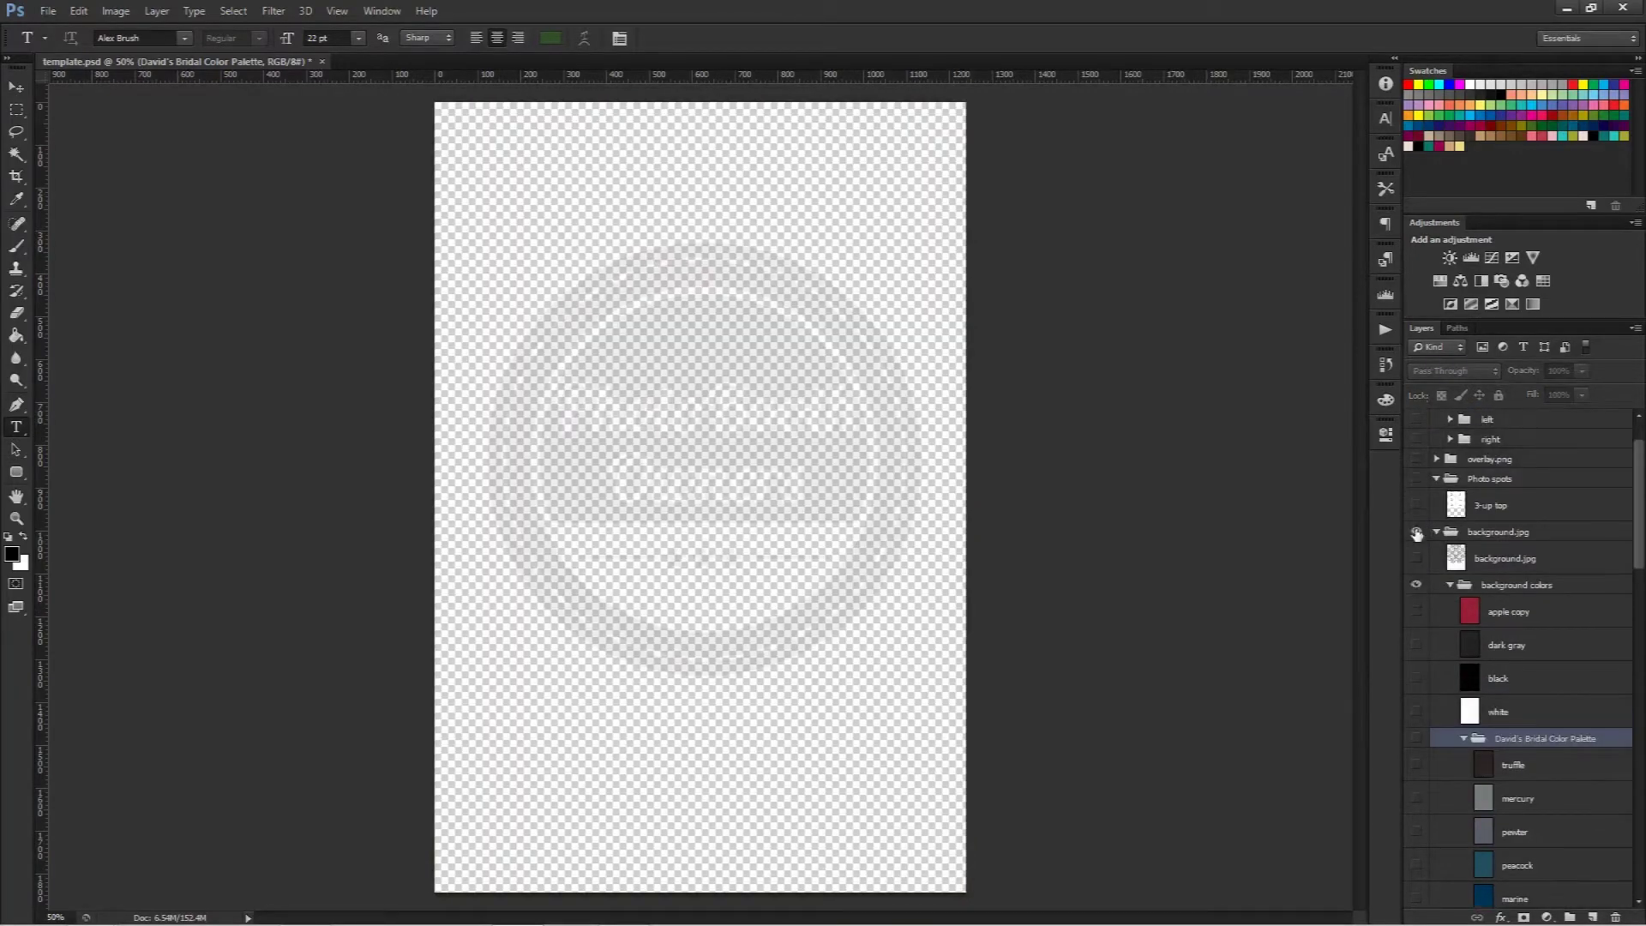
left_click(1416, 585)
left_click(1416, 612)
left_click(1417, 611)
left_click(1416, 739)
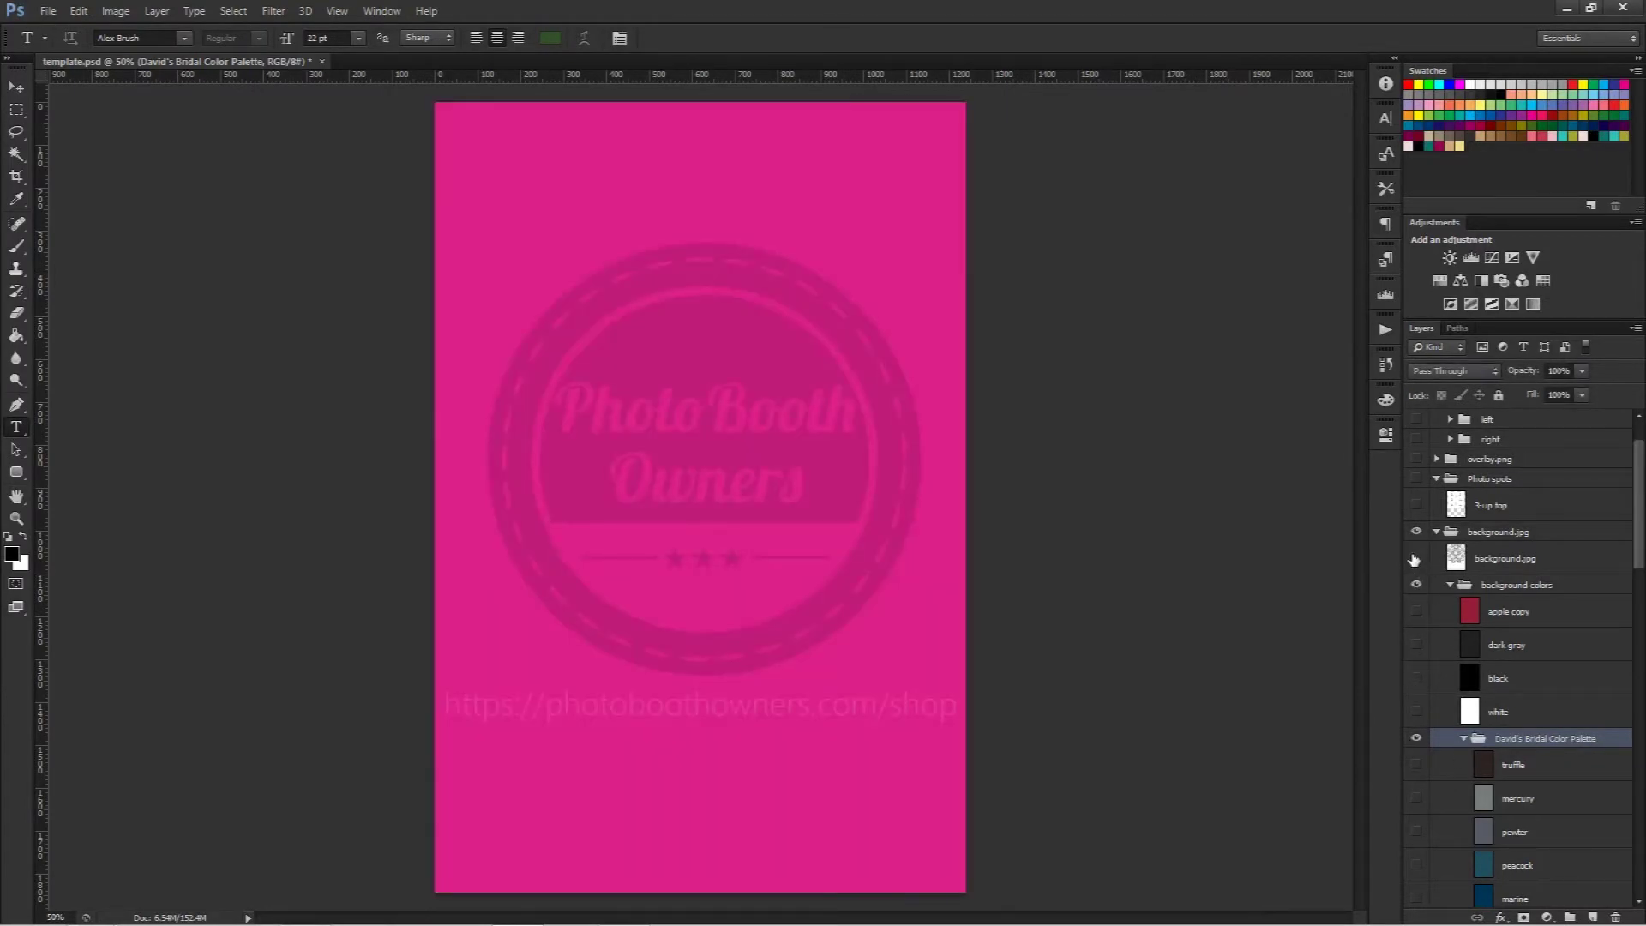
Step: Show the Photo spots, gold ornament overlay, names and date, and 3-up top photo boxes
left_click(1417, 479)
left_click(1415, 460)
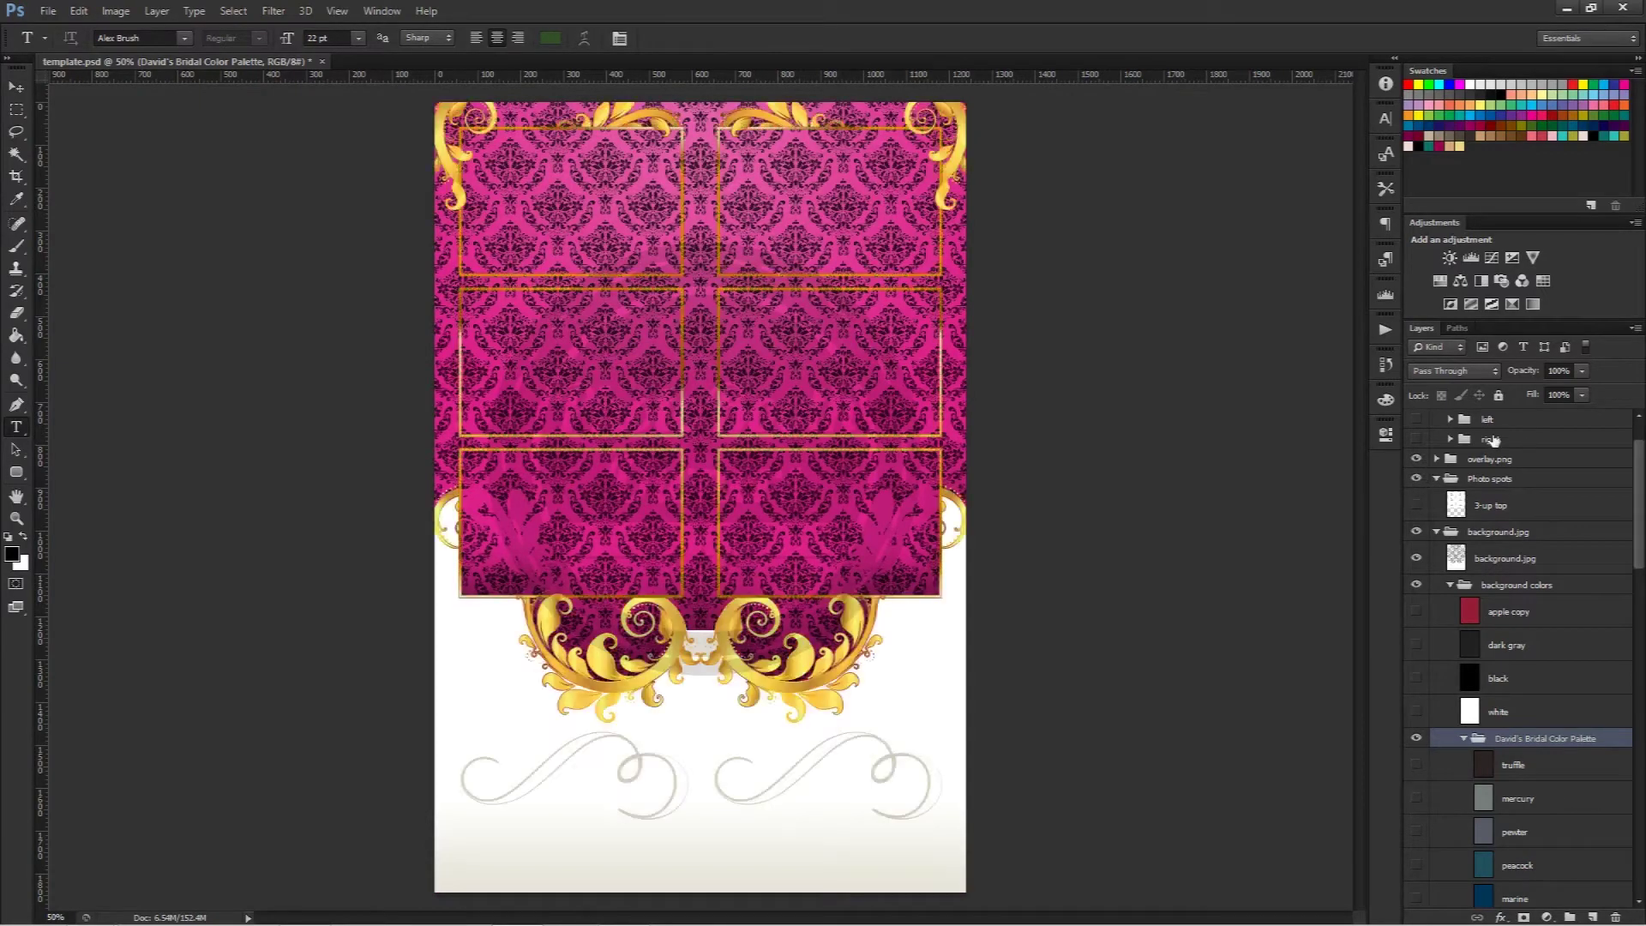
scroll(1430, 461, "up", 1)
left_click_drag(1416, 459, 1416, 478)
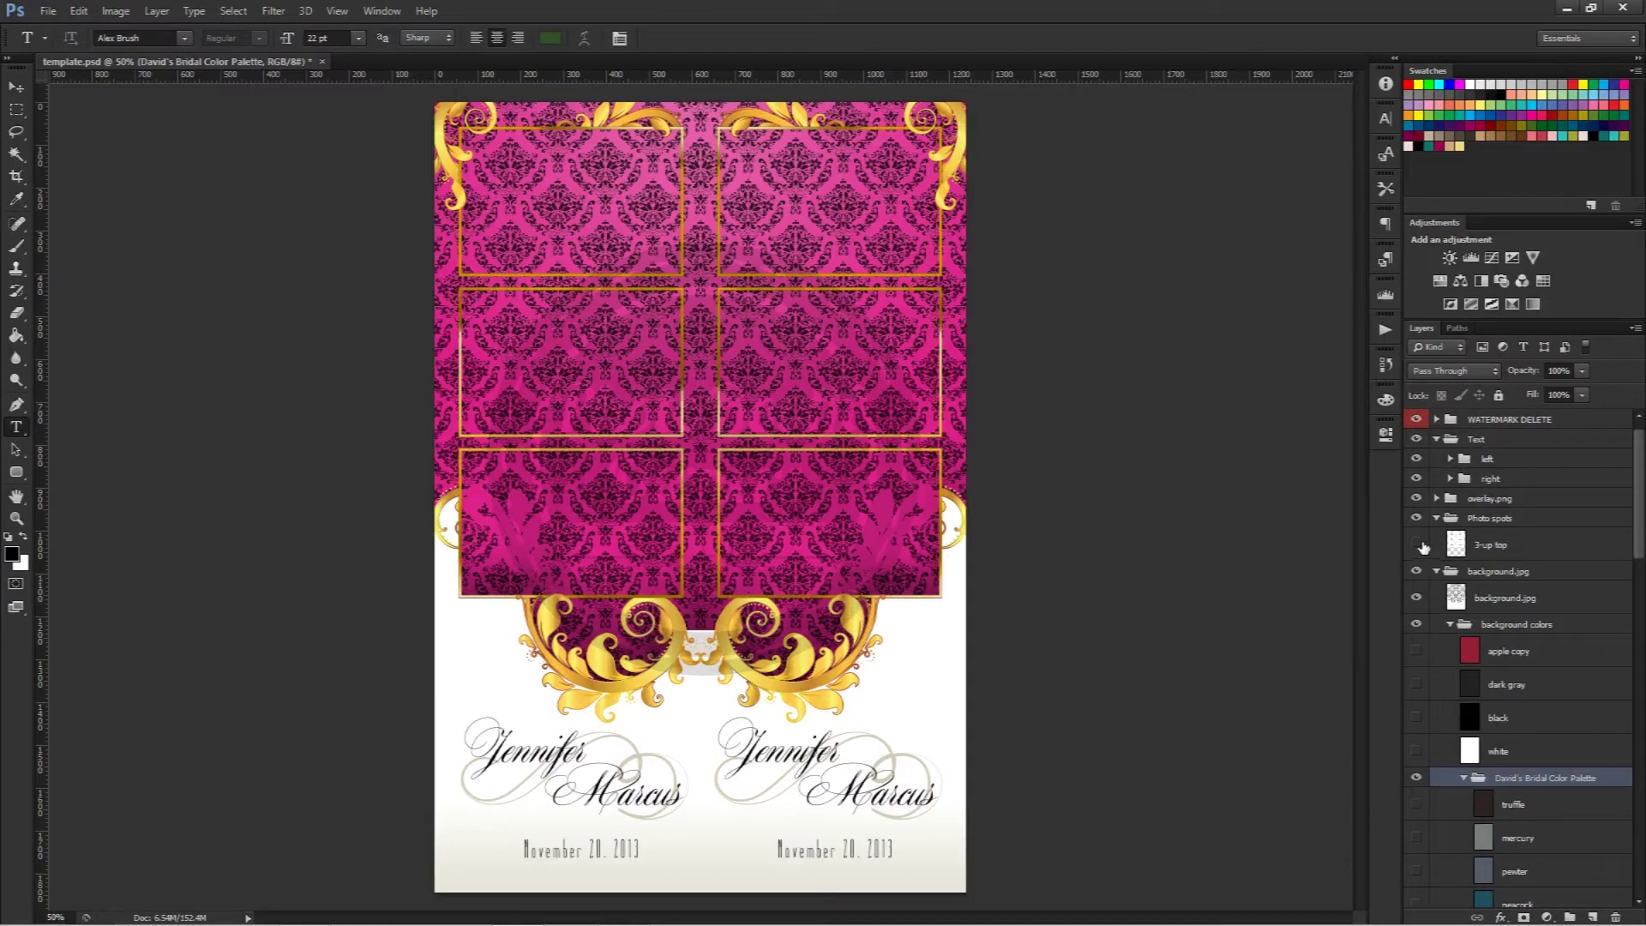
left_click(1416, 544)
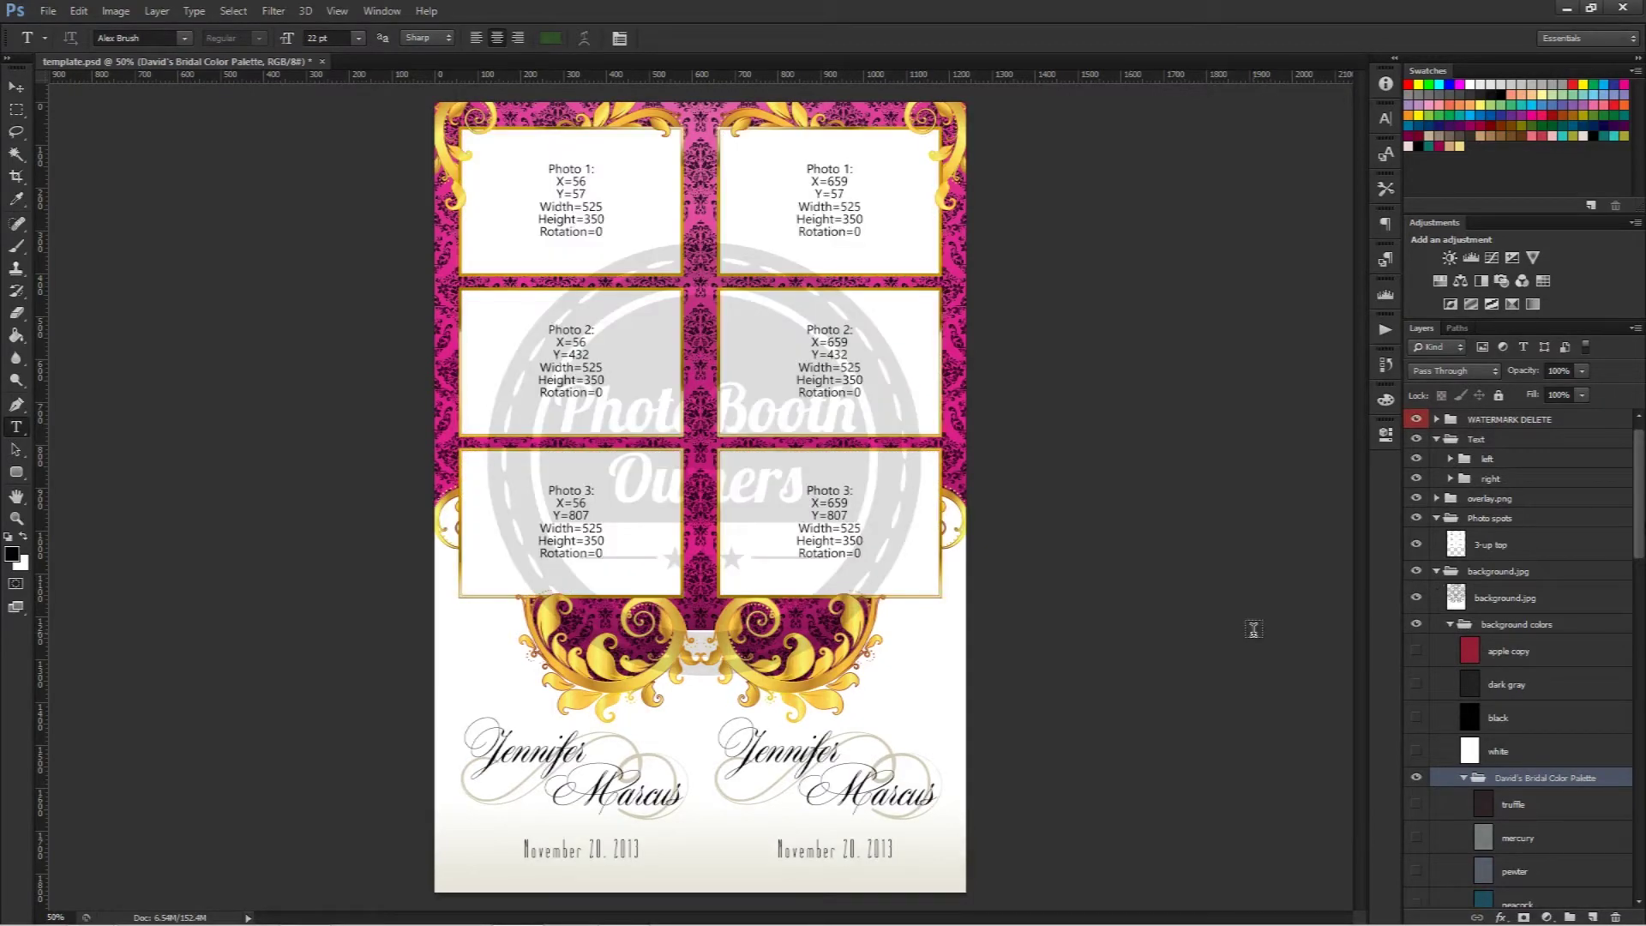
Step: Preview peacock, marine and cornflower backgrounds, then hide each to keep the pink
scroll(1612, 550, "down", 2)
left_click_drag(1640, 542, 1640, 597)
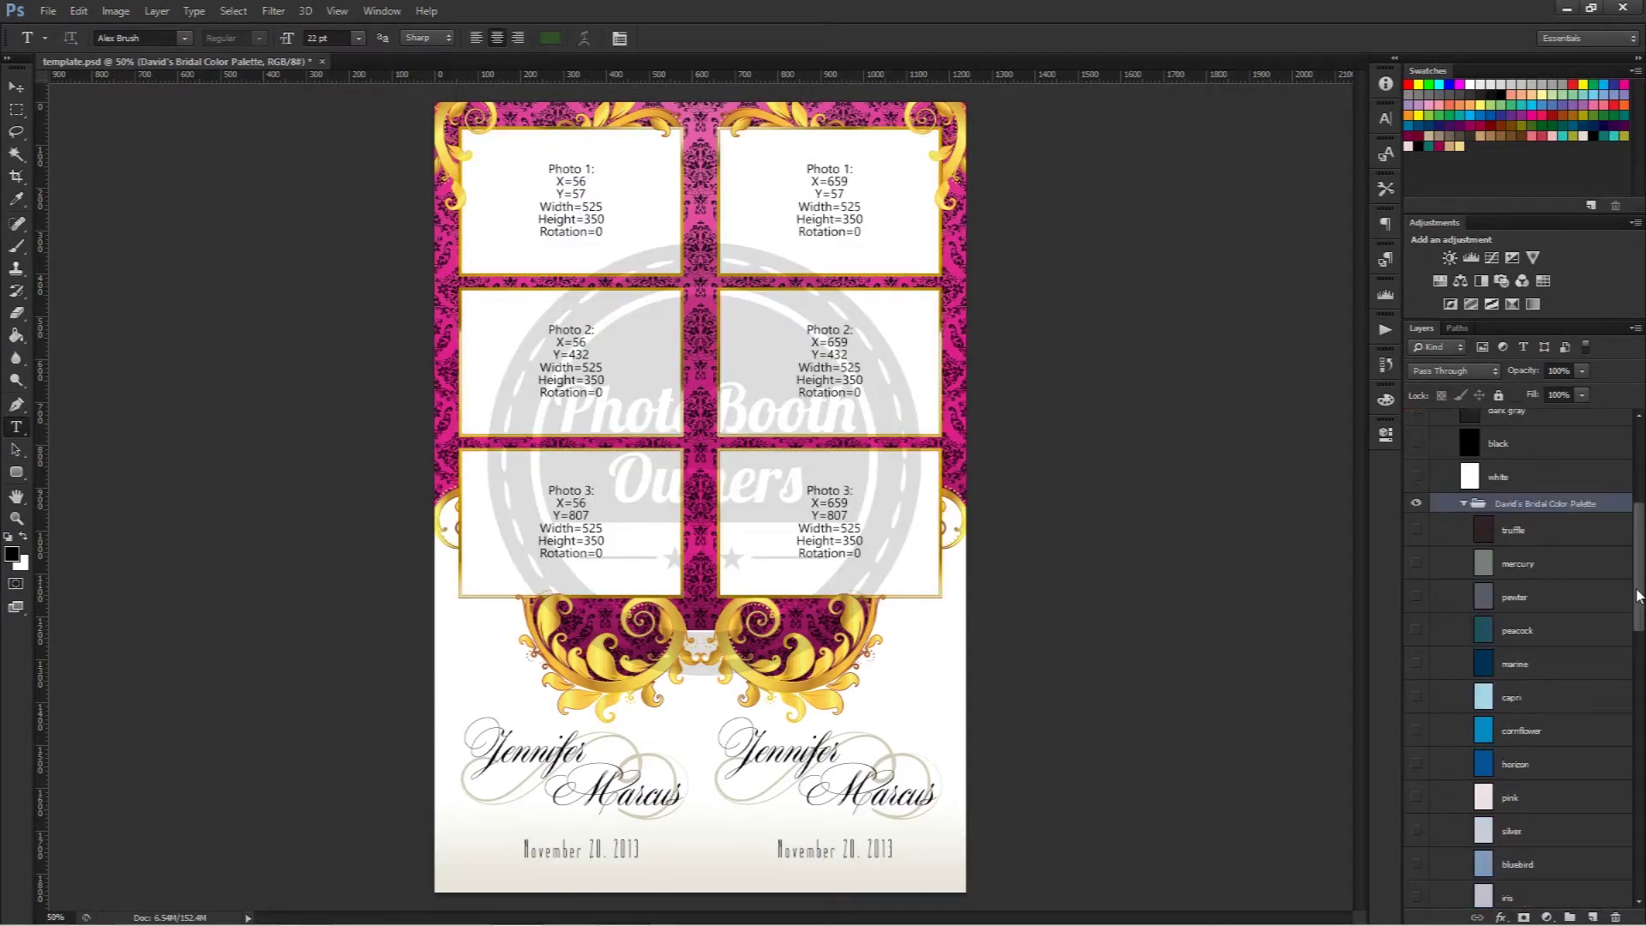
left_click(1416, 631)
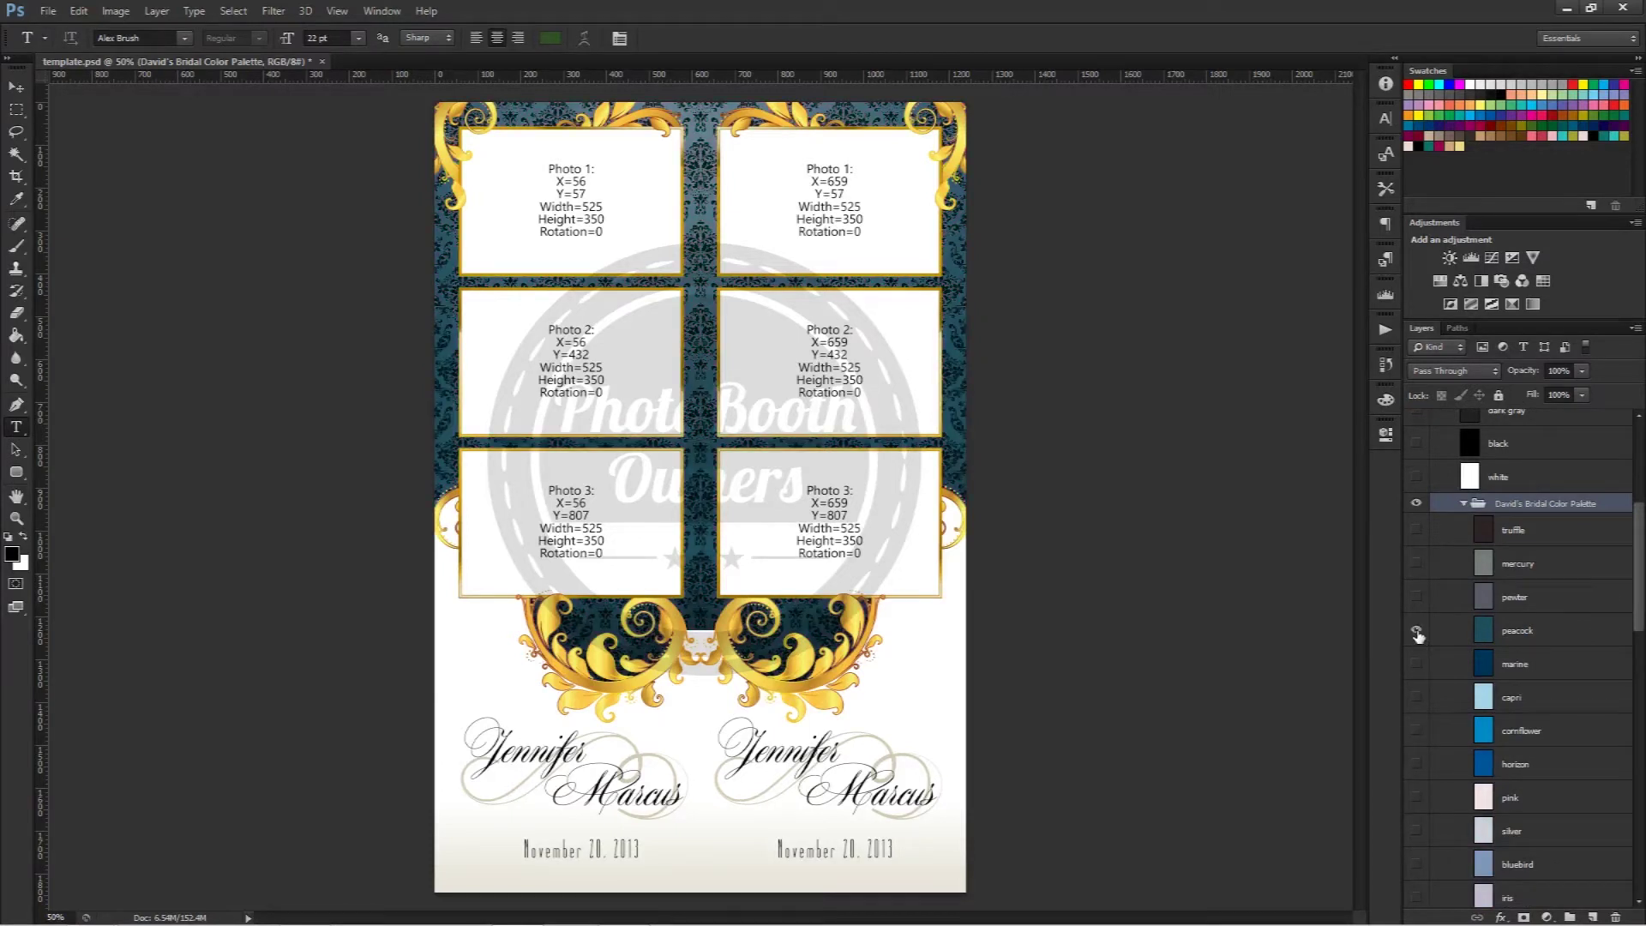
left_click(1416, 630)
left_click(1417, 664)
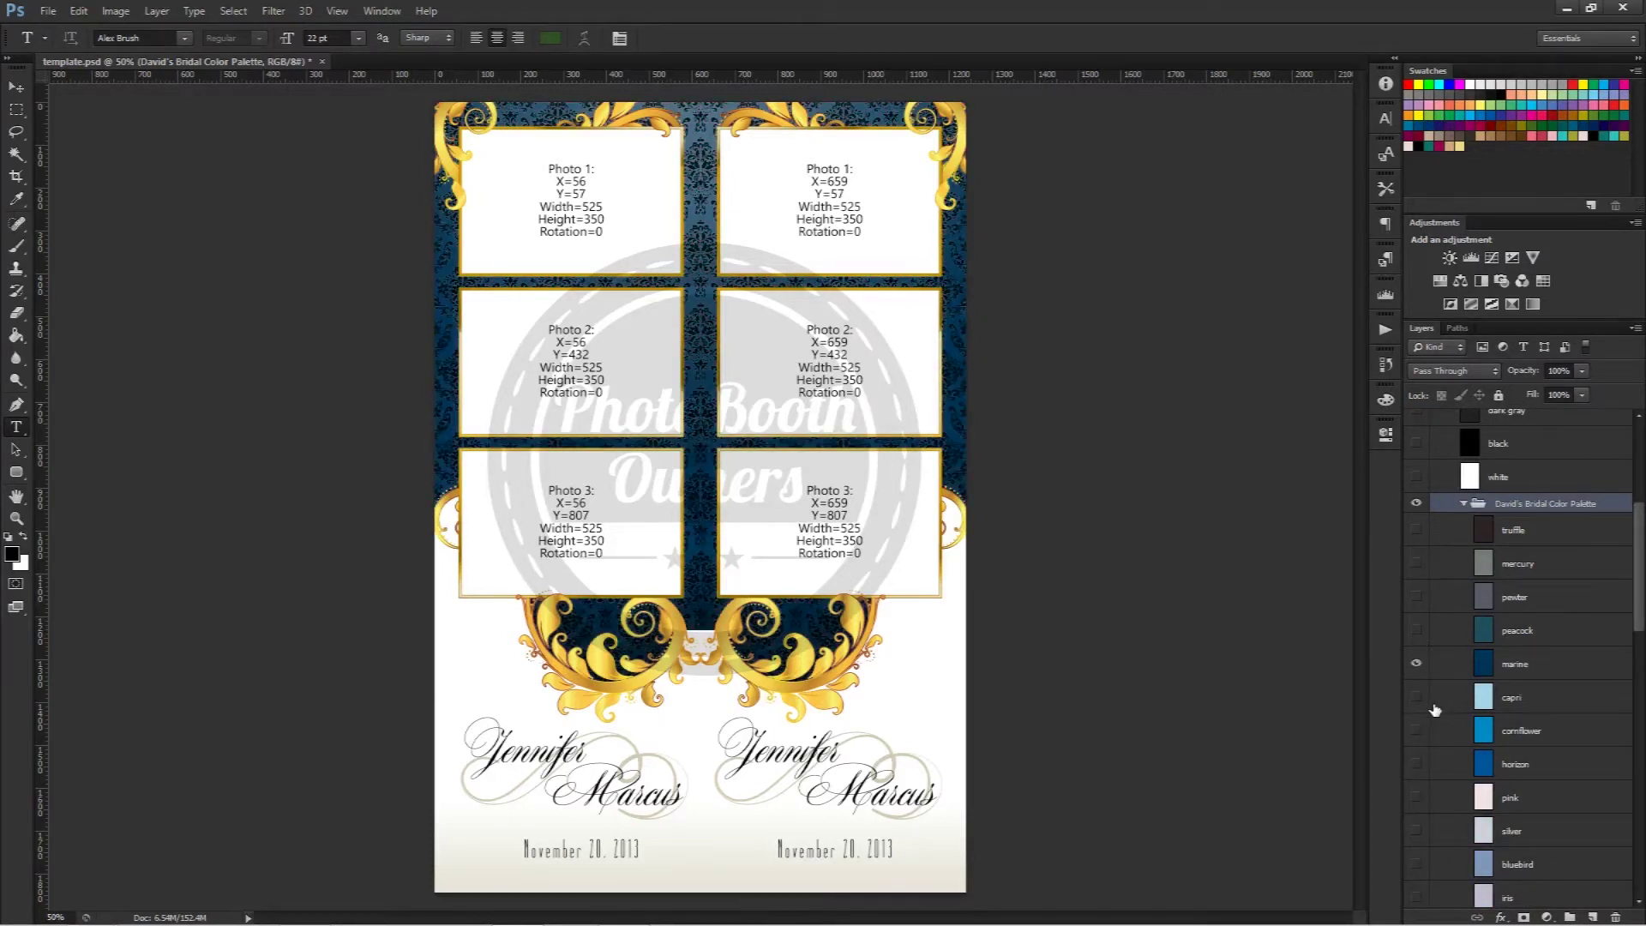
left_click(1416, 663)
left_click(1416, 730)
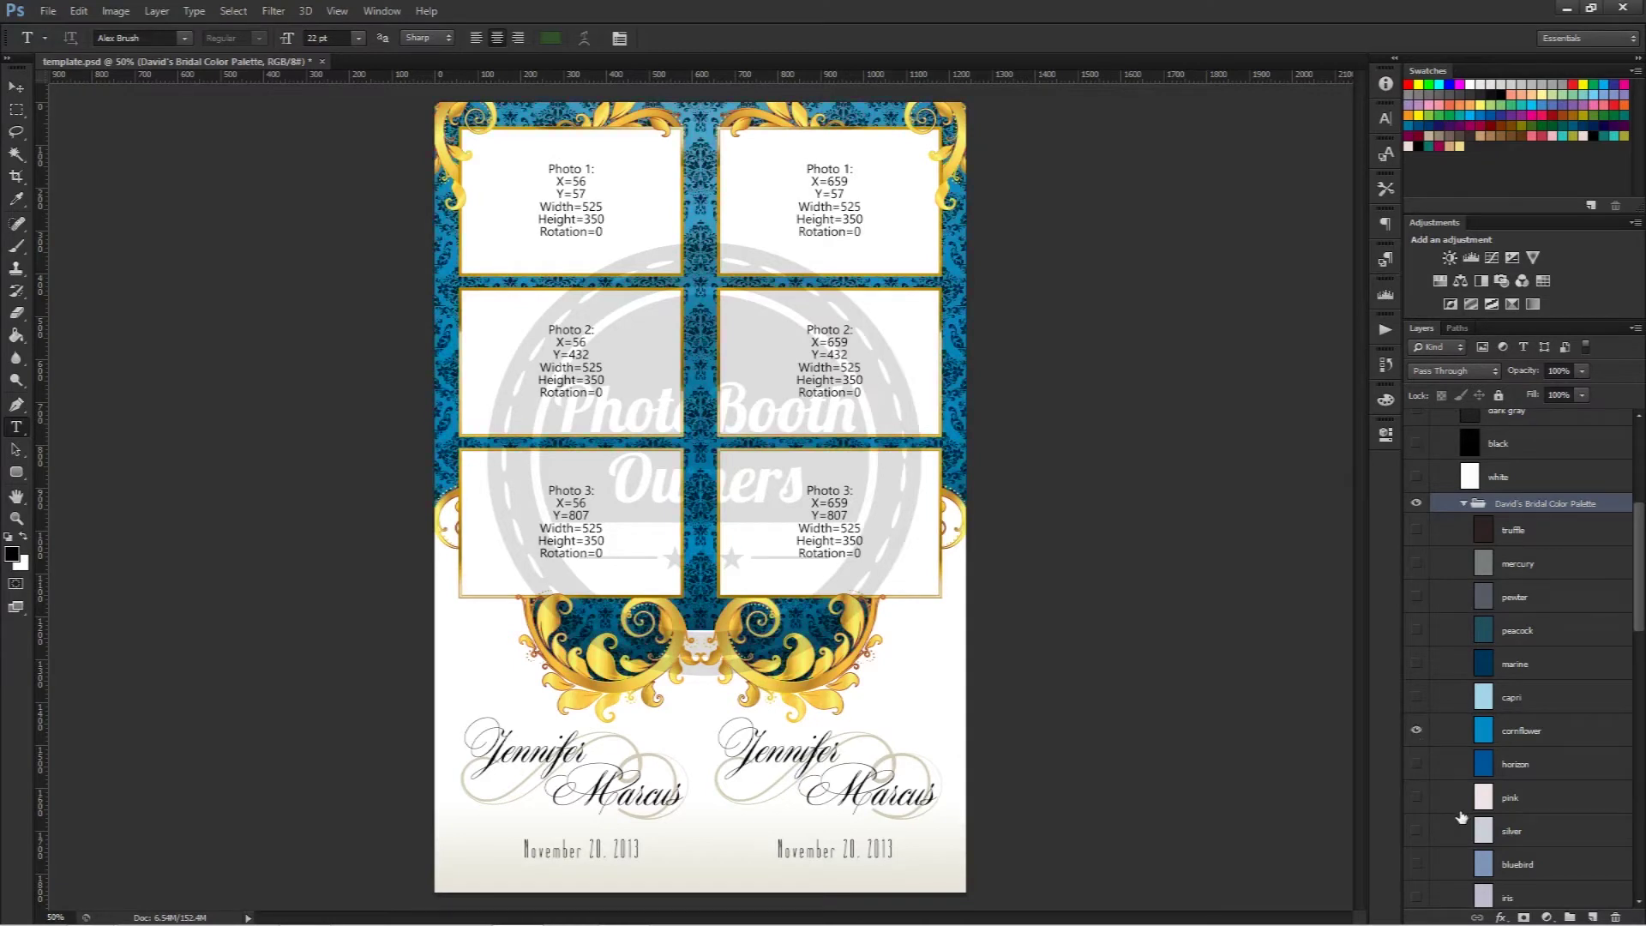
left_click(1417, 731)
Step: Set the text colour to the deep magenta #93165d sampled from the pink artwork
left_click_drag(1639, 533, 1638, 457)
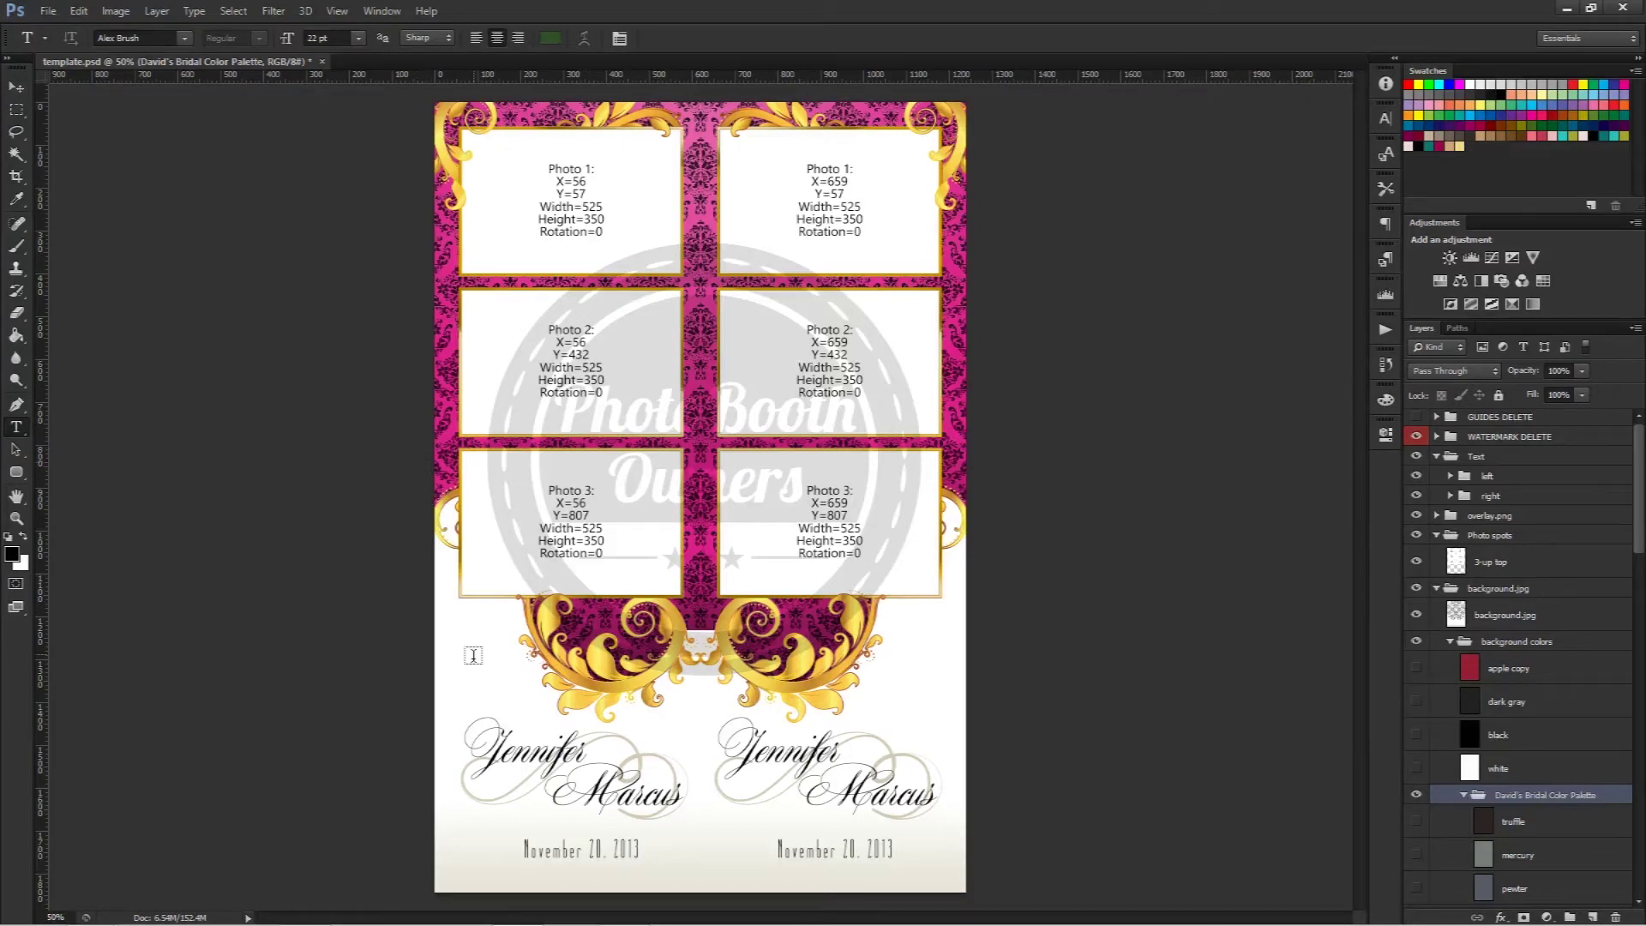
left_click(550, 38)
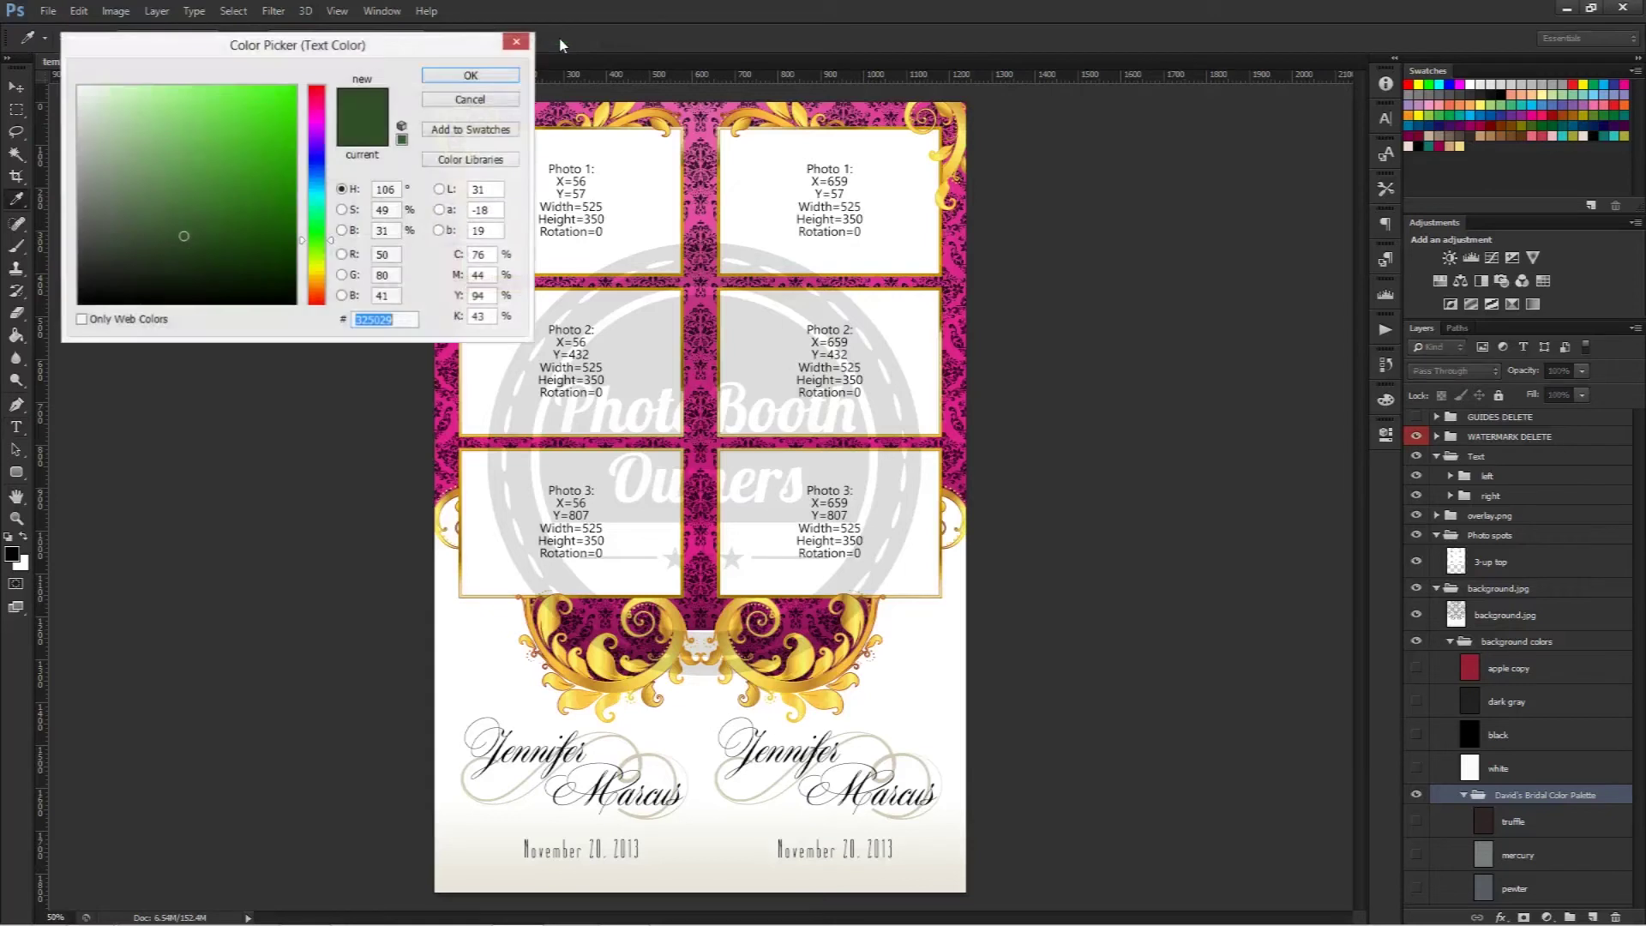
left_click(605, 617)
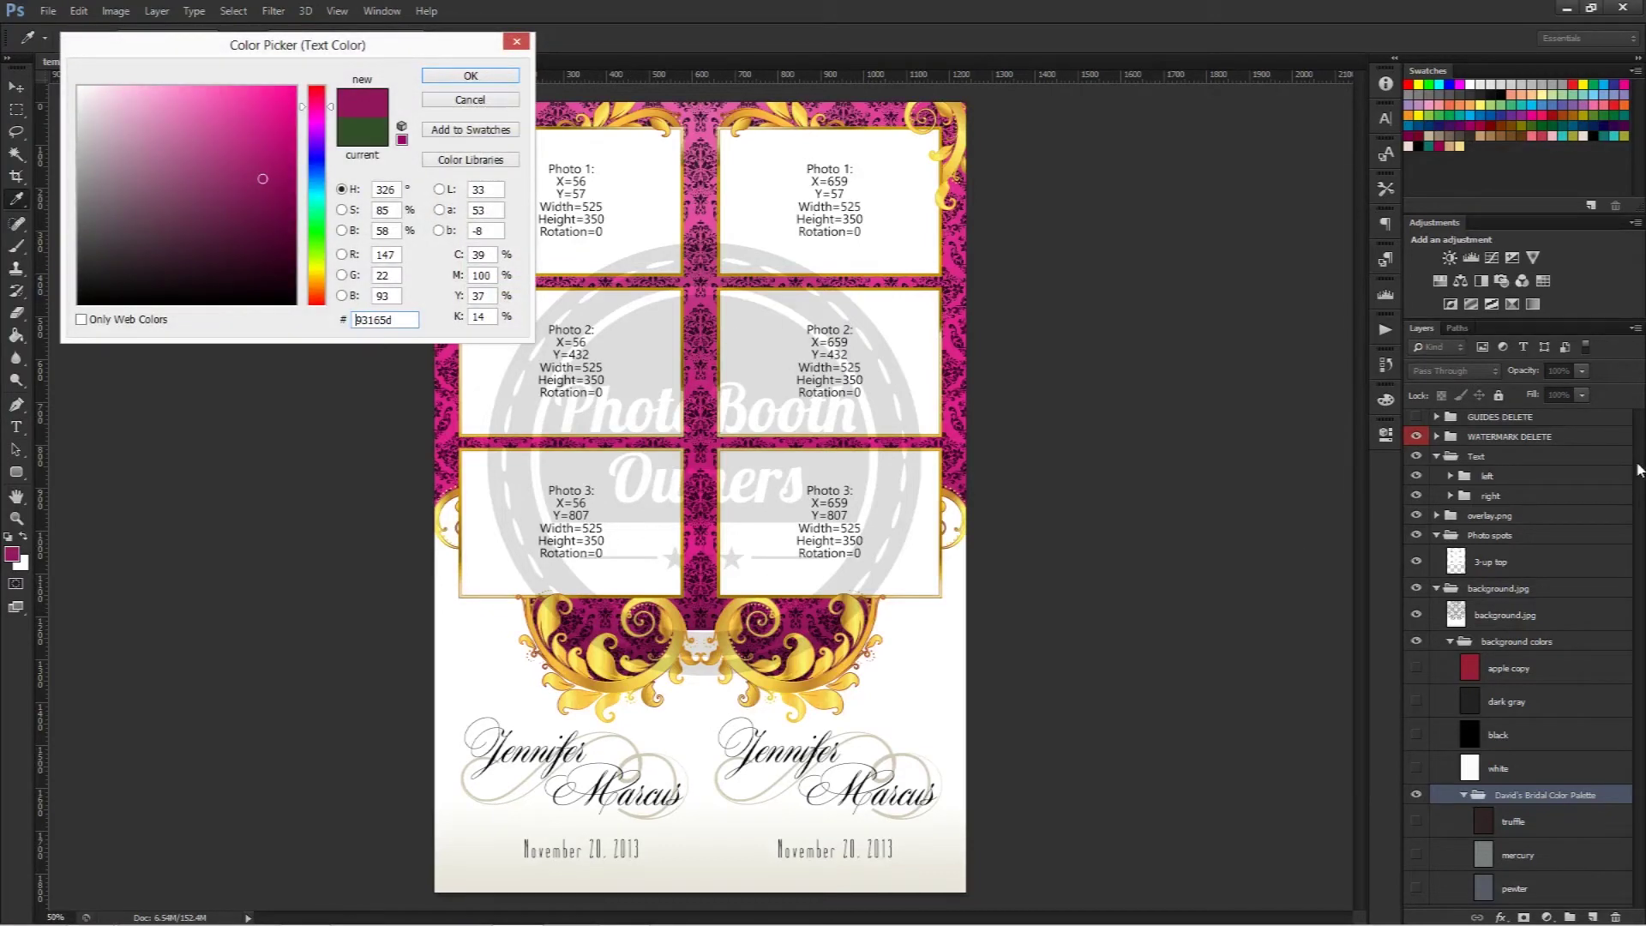
left_click(485, 83)
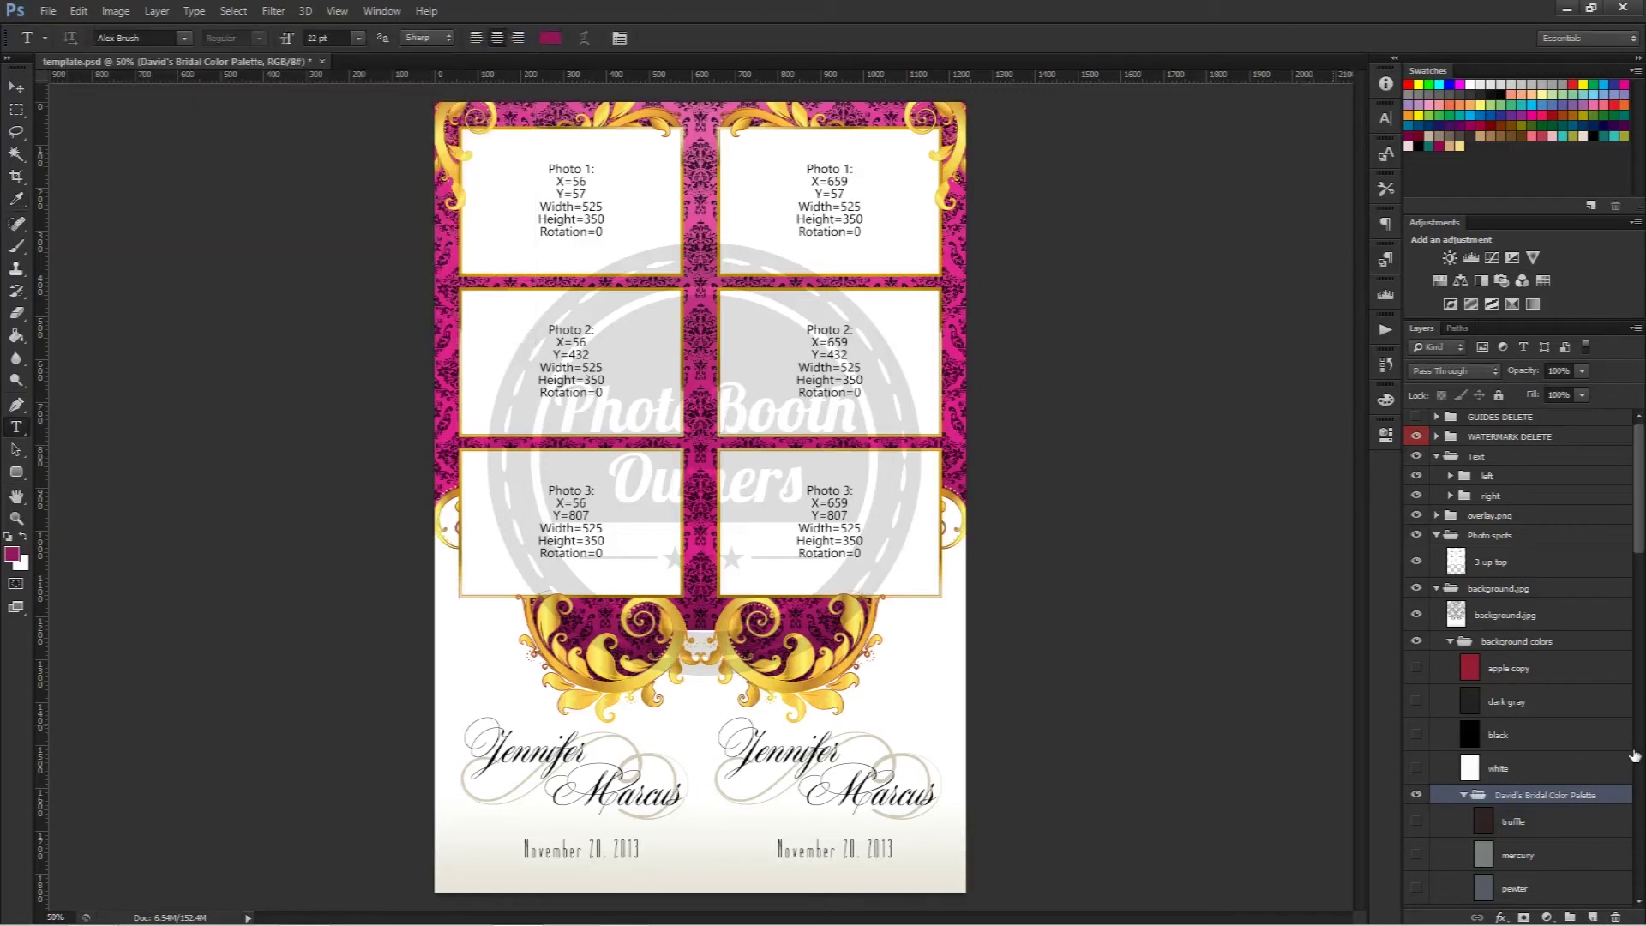
Step: Recolour the first name text layer on the left card to #93165d
left_click(1451, 476)
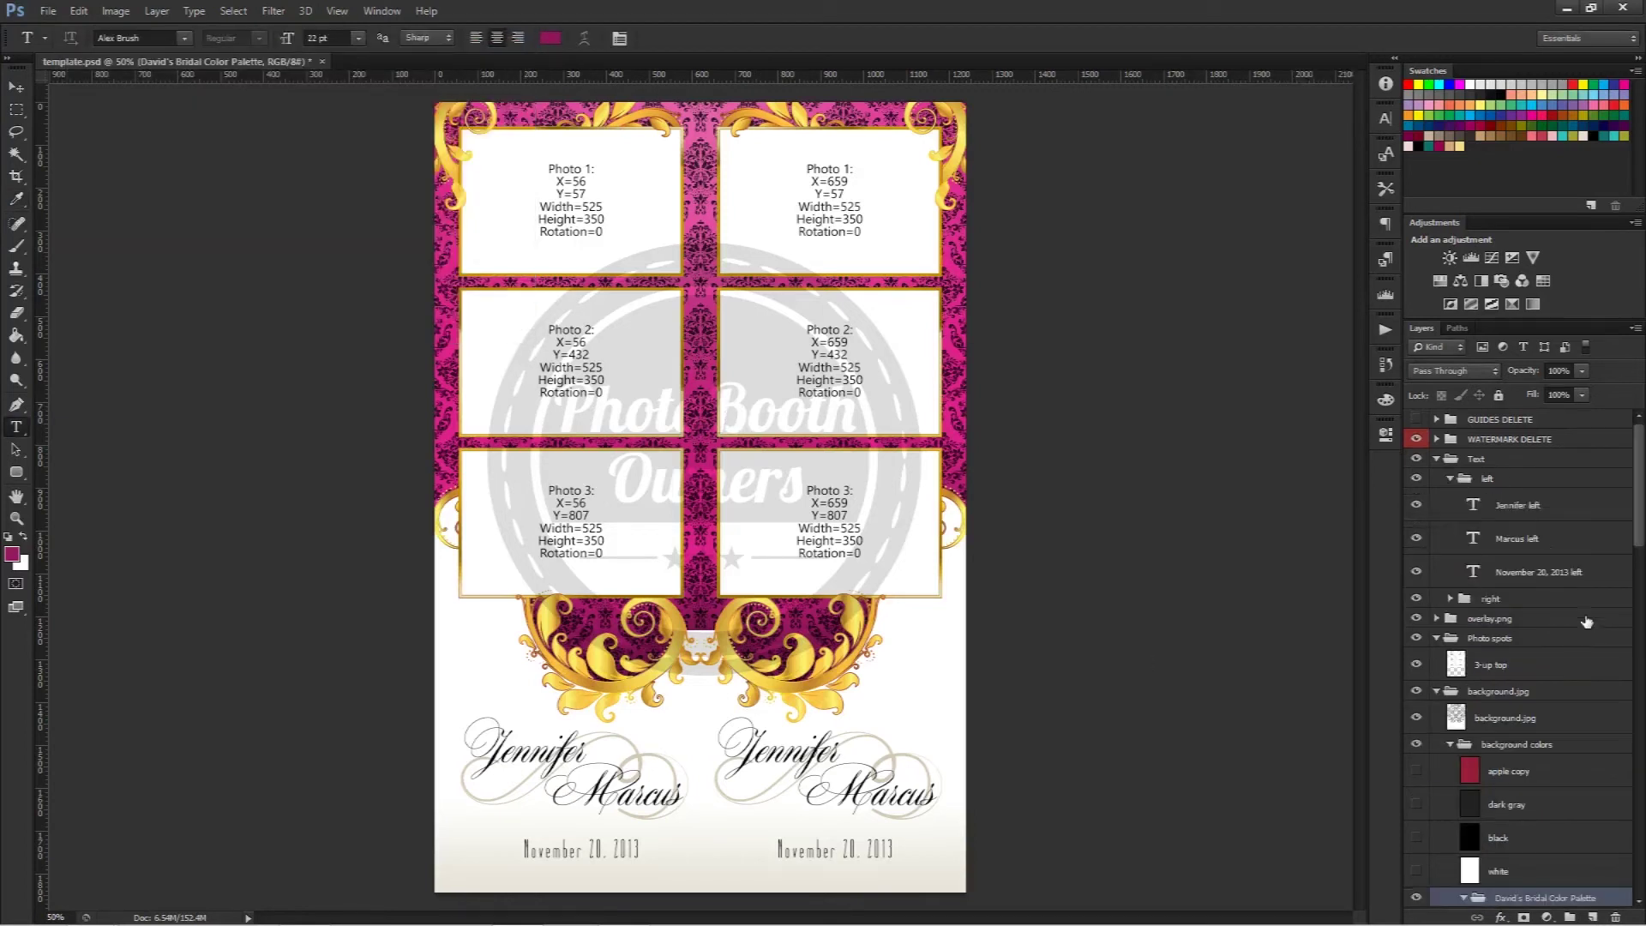
left_click(1541, 514)
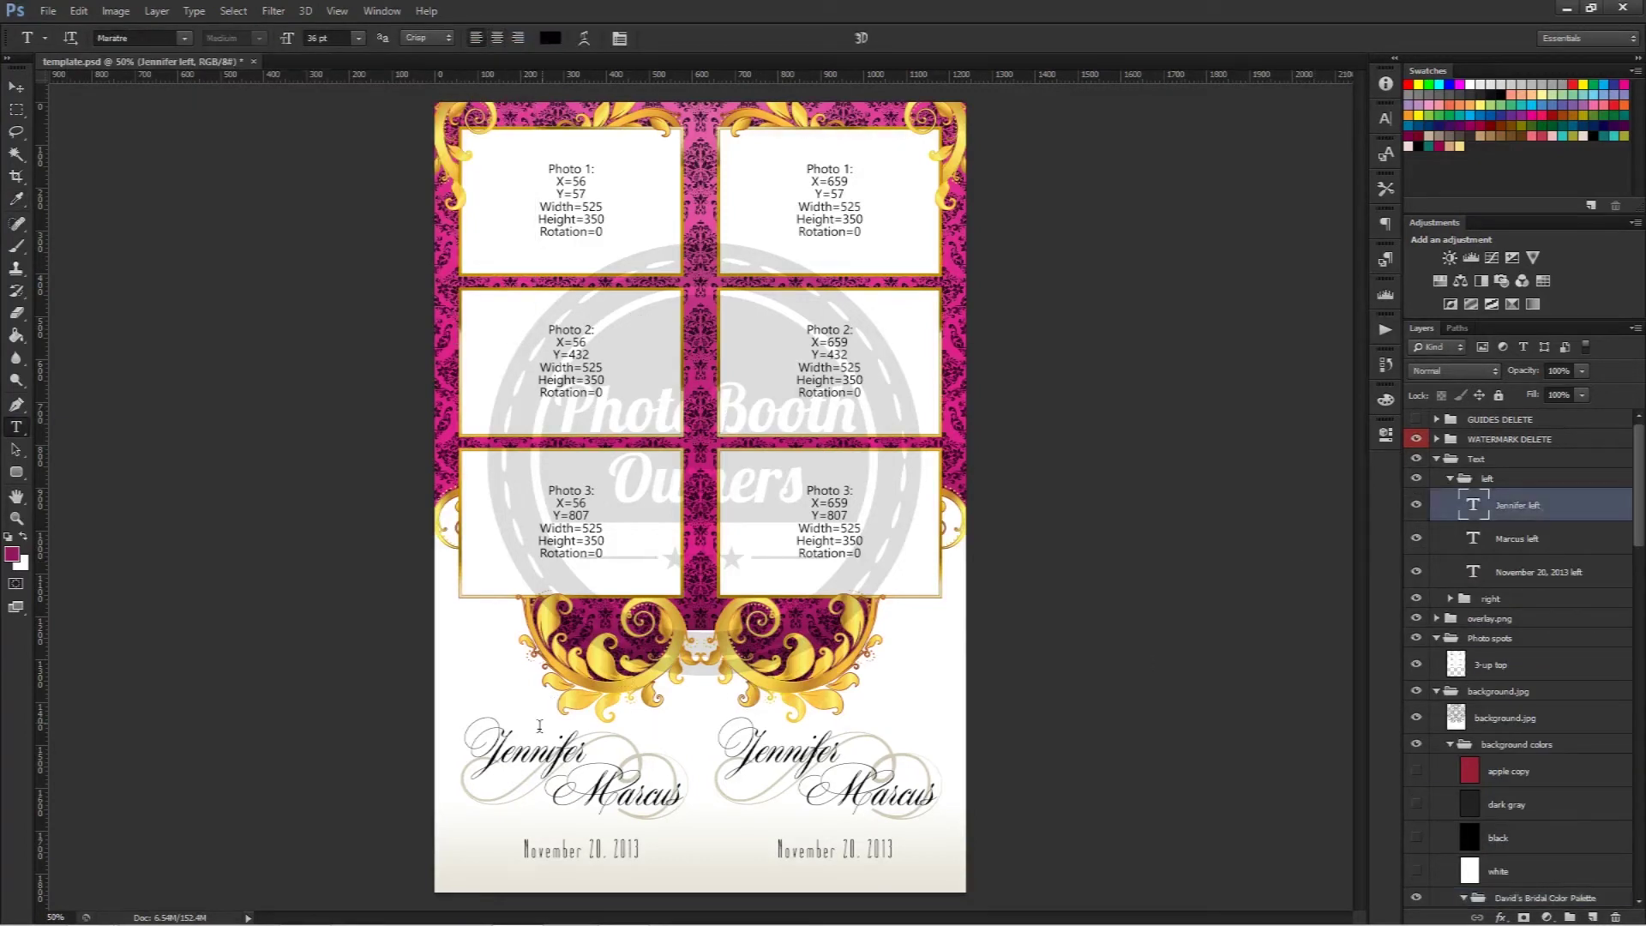
left_click(550, 37)
left_click(12, 554)
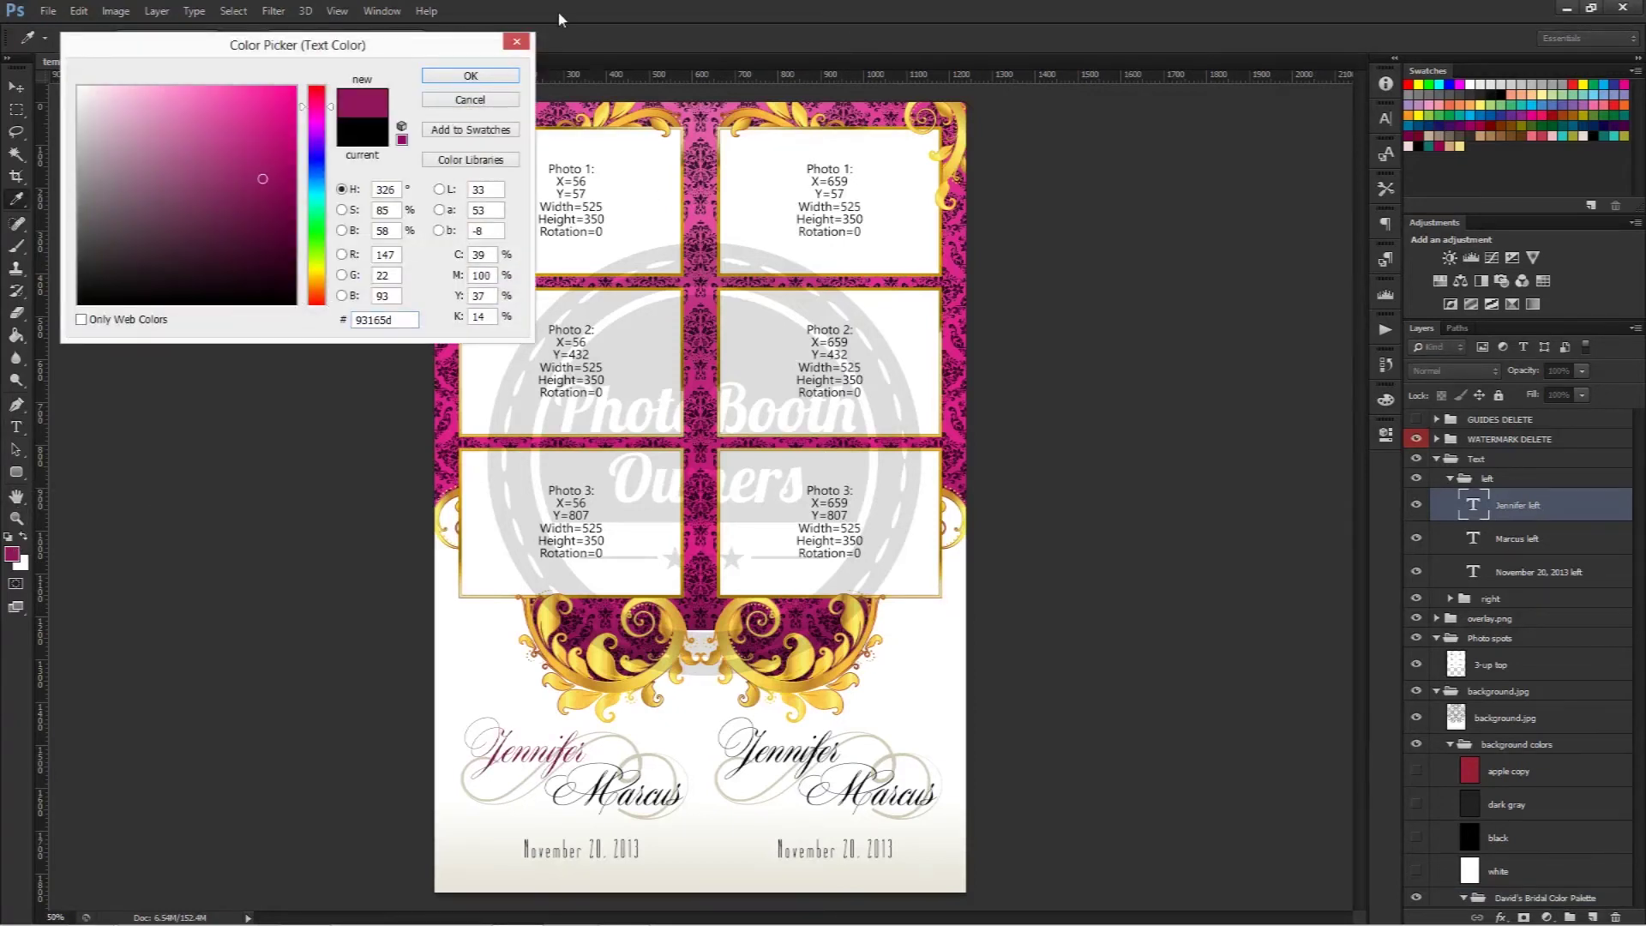
left_click(495, 79)
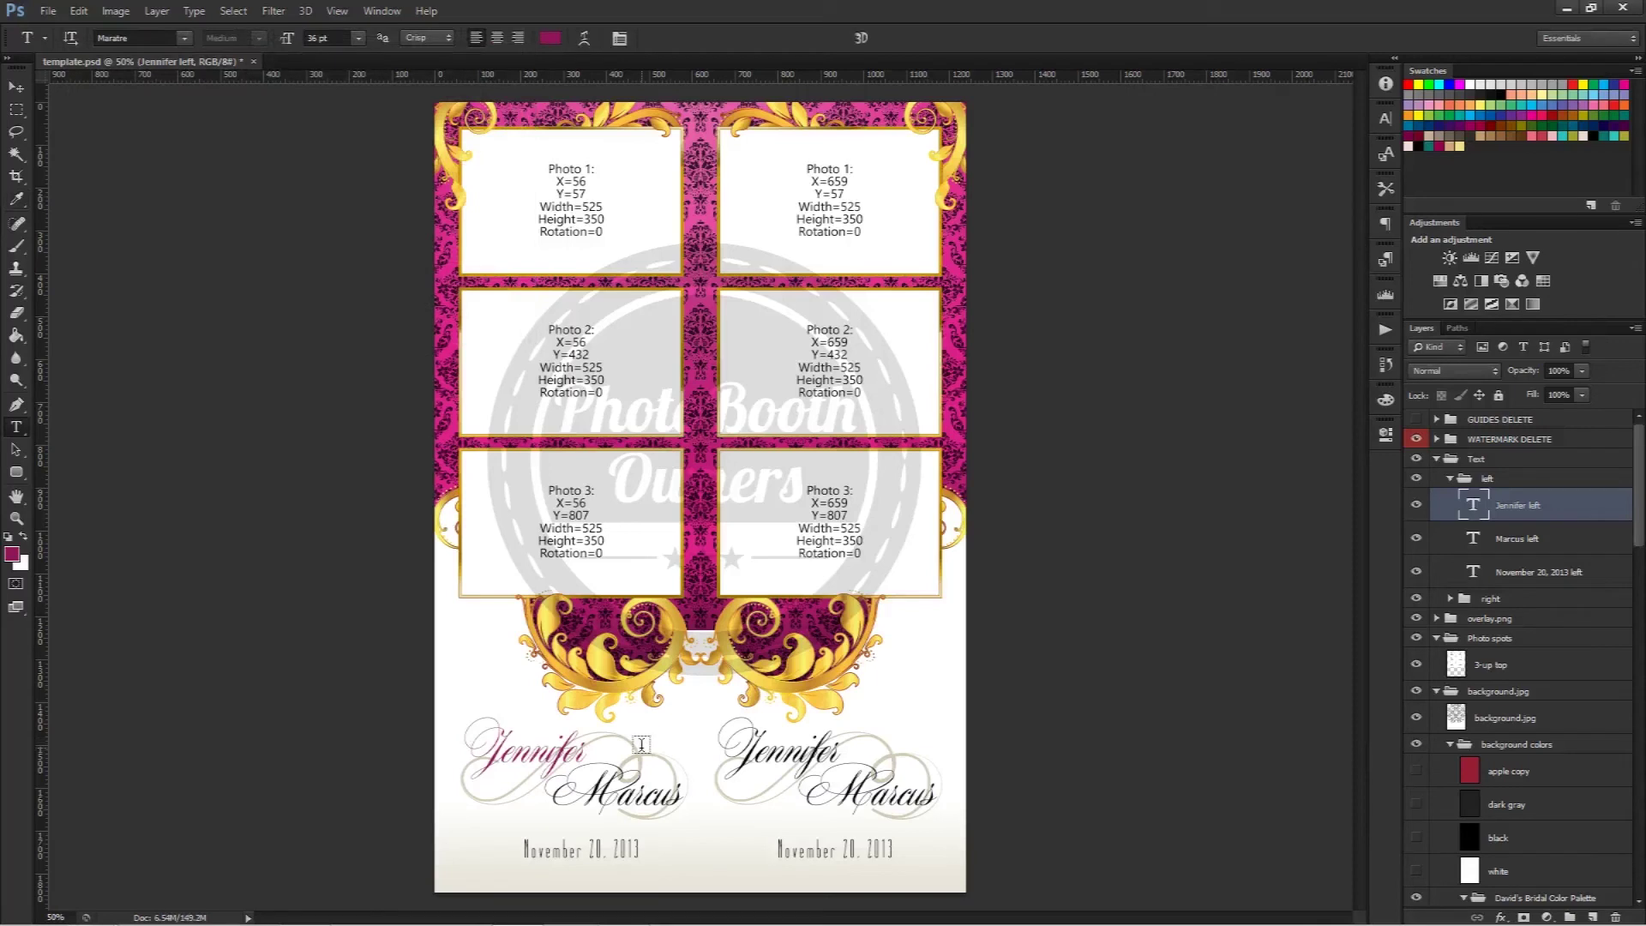